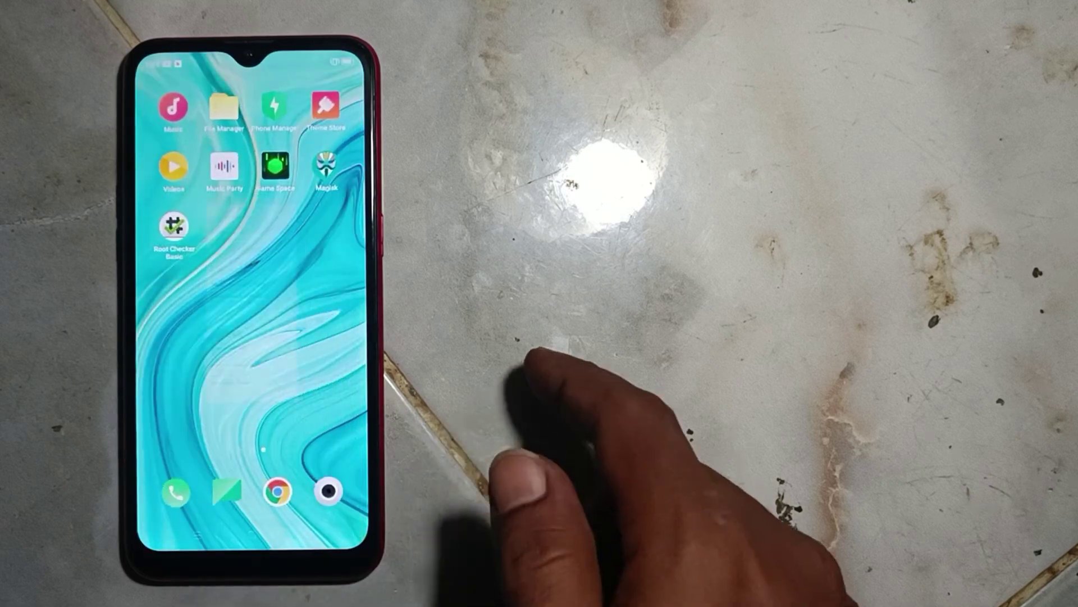
click(250, 535)
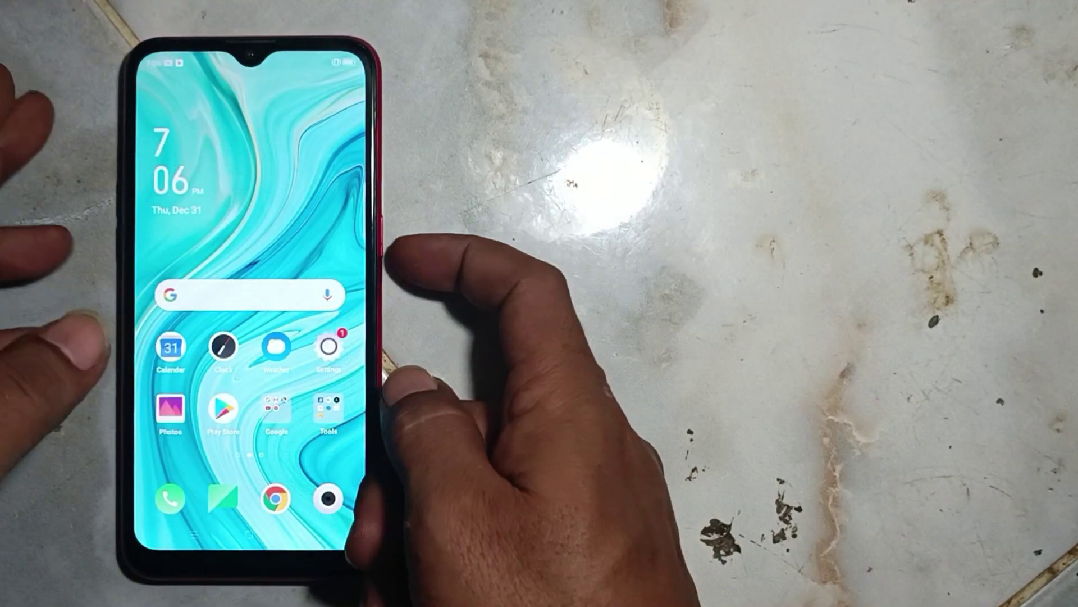
click(379, 239)
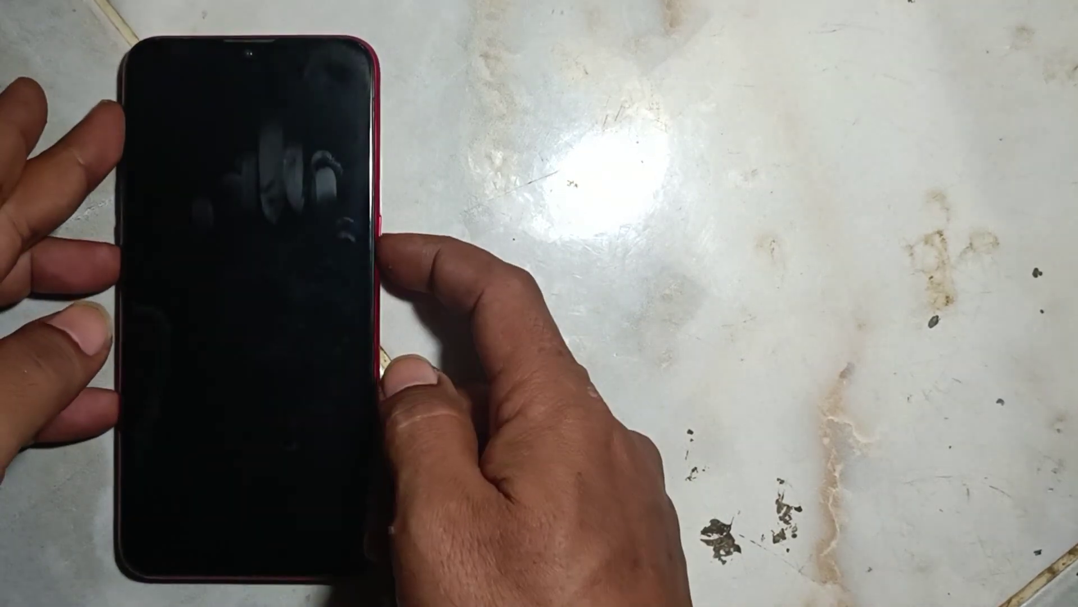
click(380, 239)
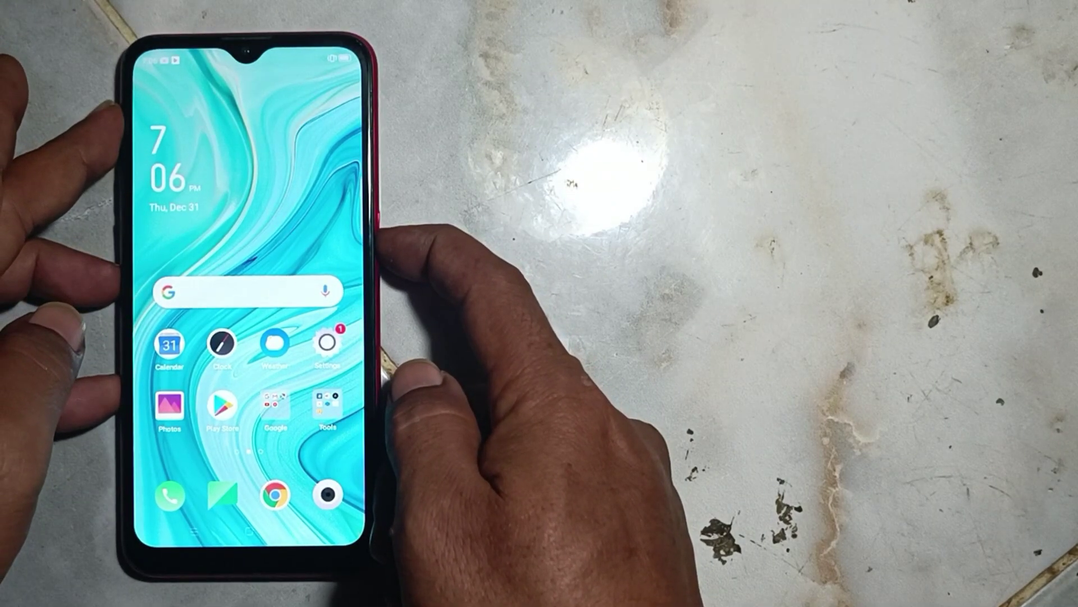
click(380, 239)
drag(249, 277, 249, 180)
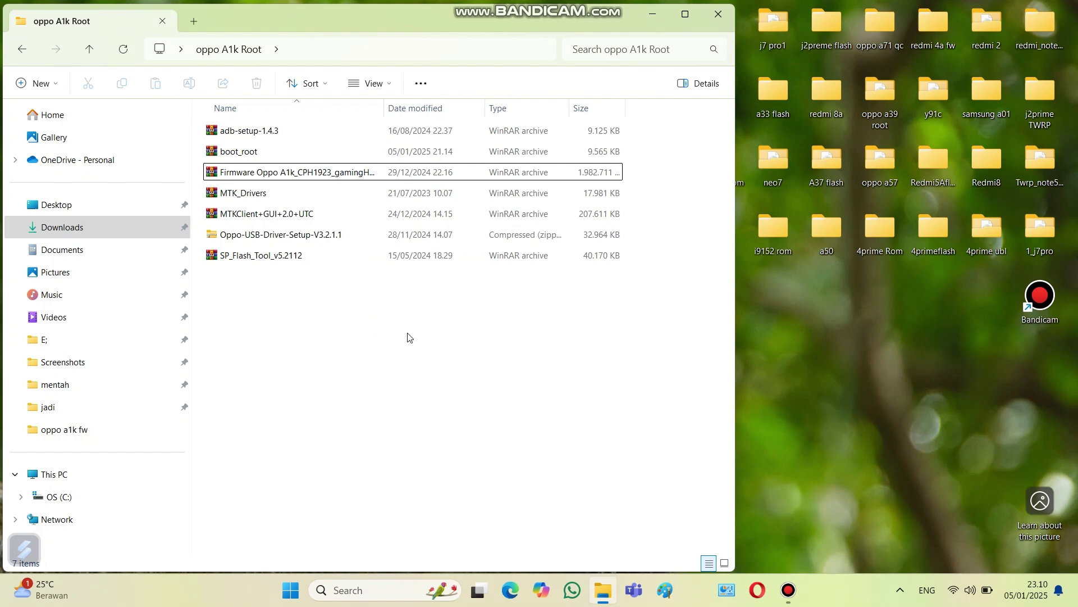
Step: Review the archives in the oppo A1k Root folder, including the MTK_Drivers and Oppo-USB-Driver-Setup-V3.2.1.1 driver packages
drag(408, 337, 392, 135)
click(392, 138)
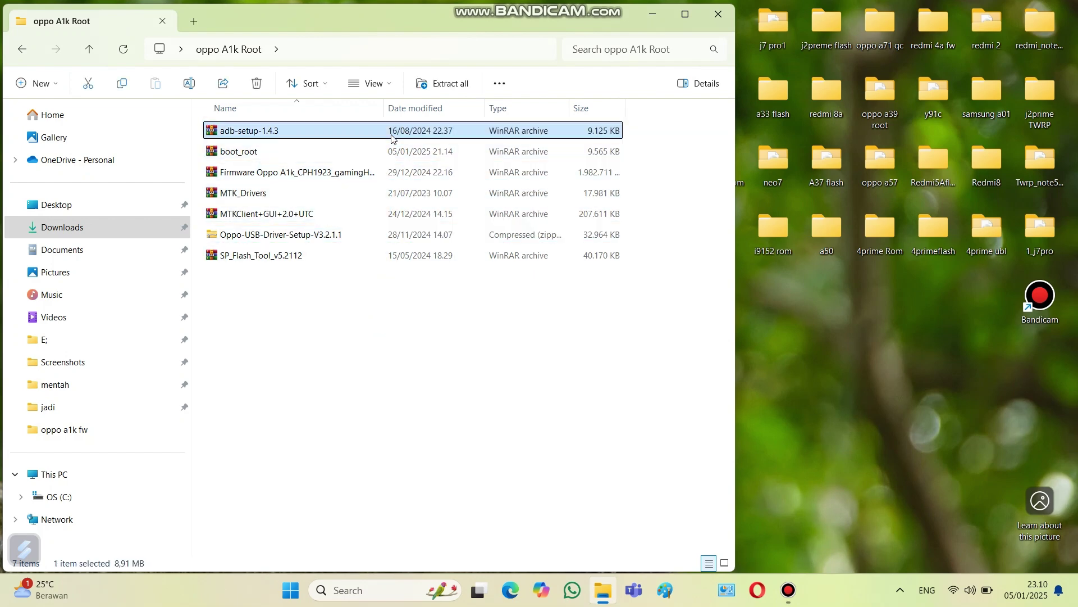
drag(441, 368, 457, 249)
drag(448, 337, 449, 130)
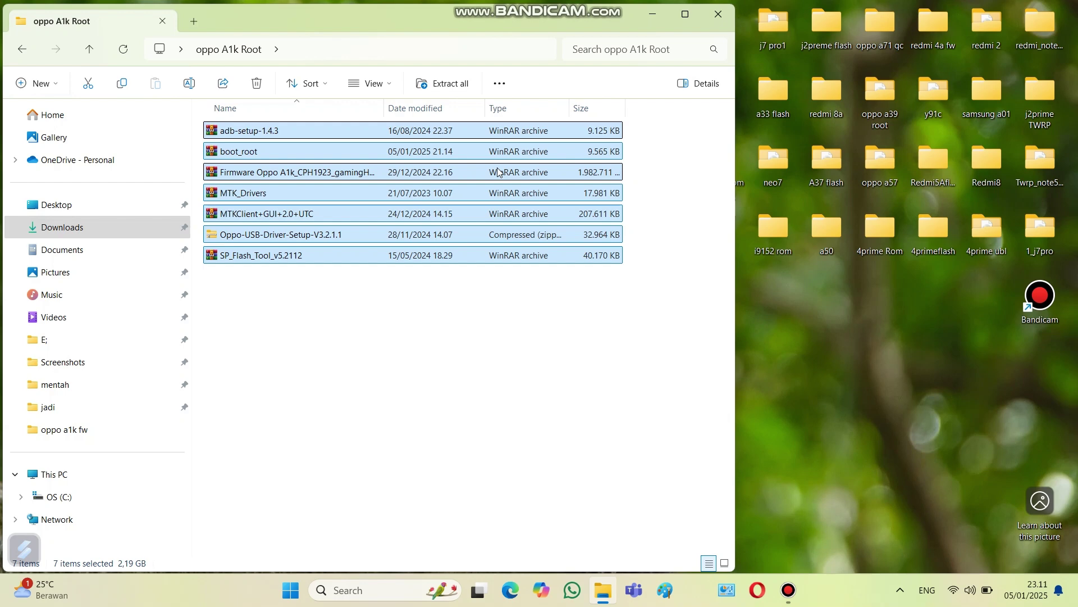
click(536, 332)
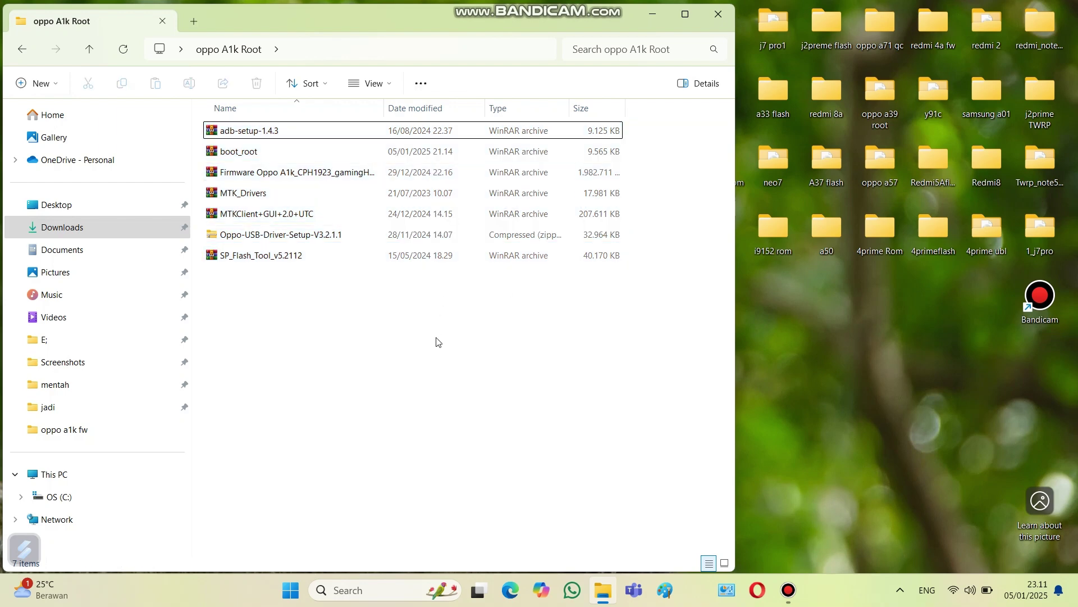
drag(440, 339, 417, 127)
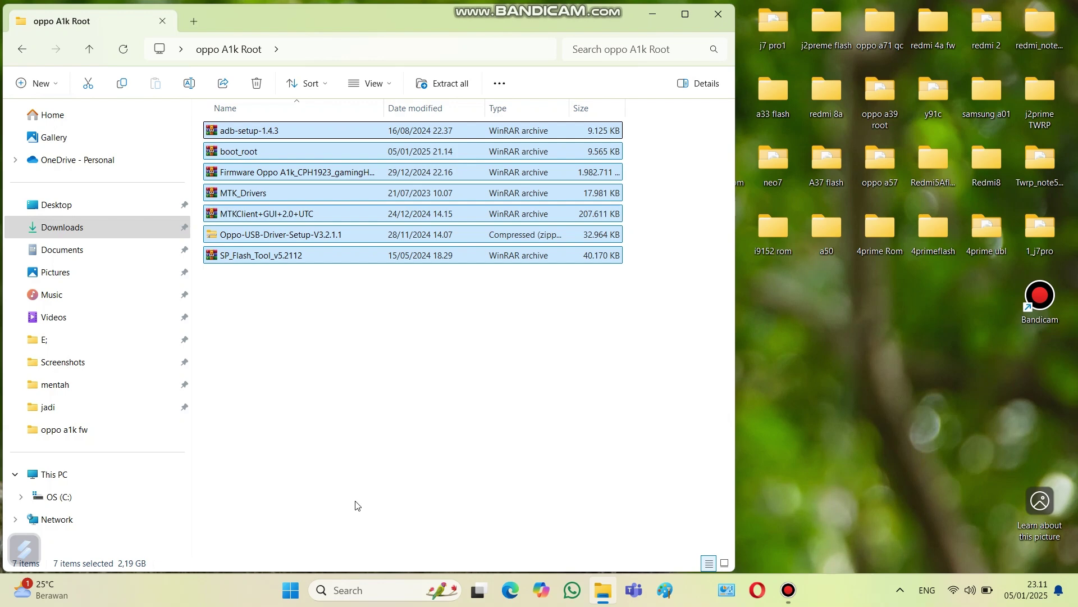
click(396, 477)
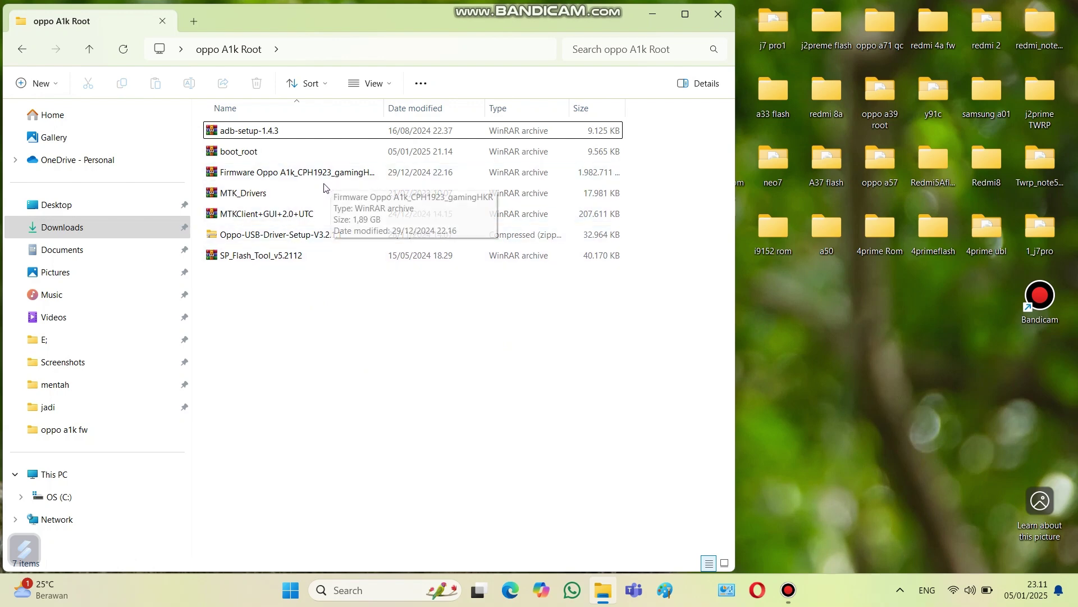
click(266, 197)
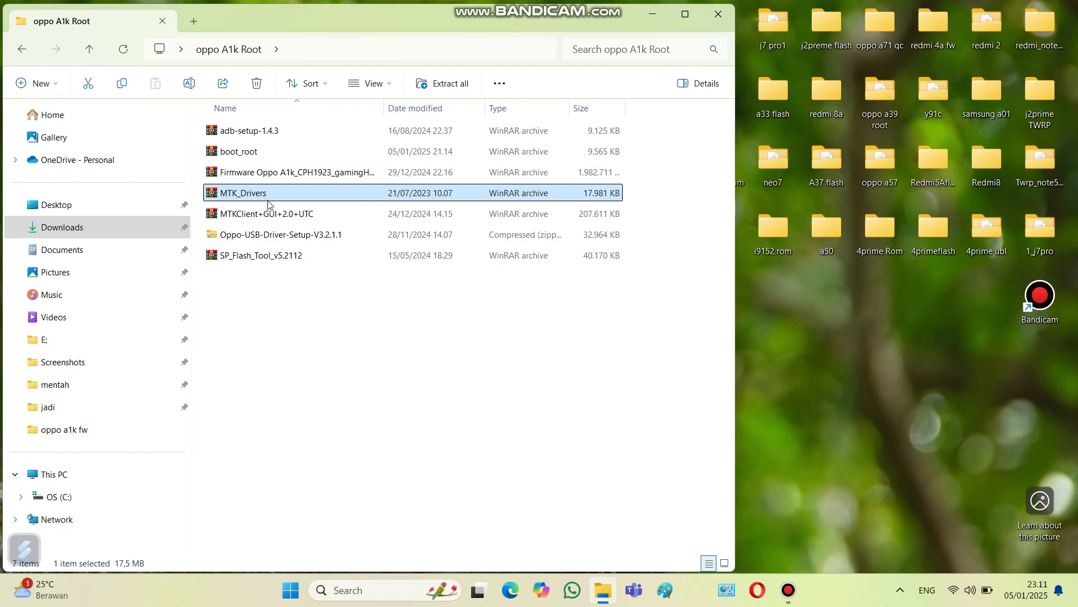
click(314, 237)
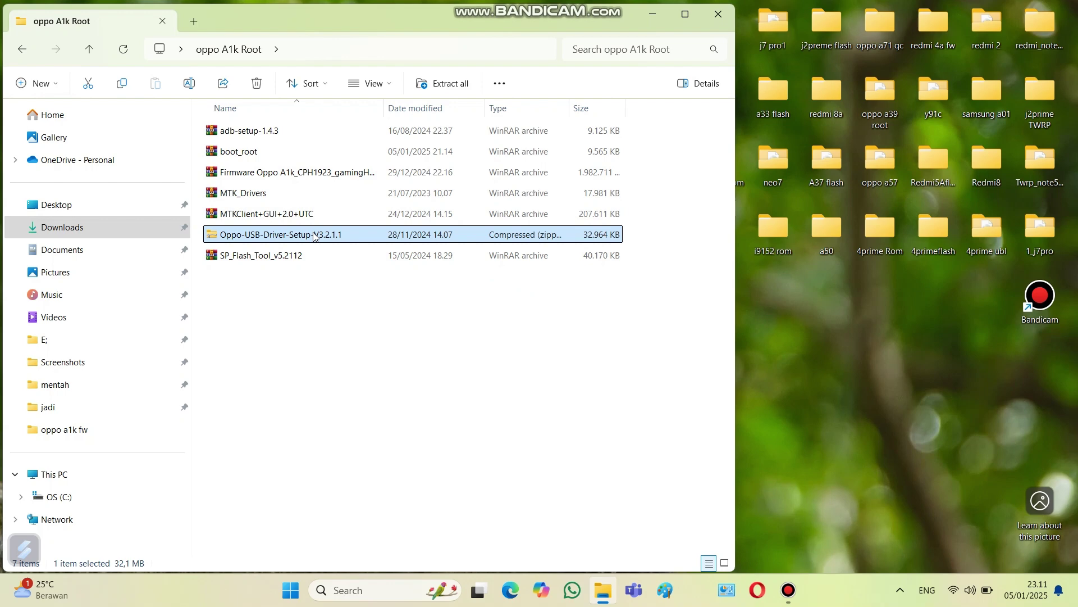
ctrl+click(313, 196)
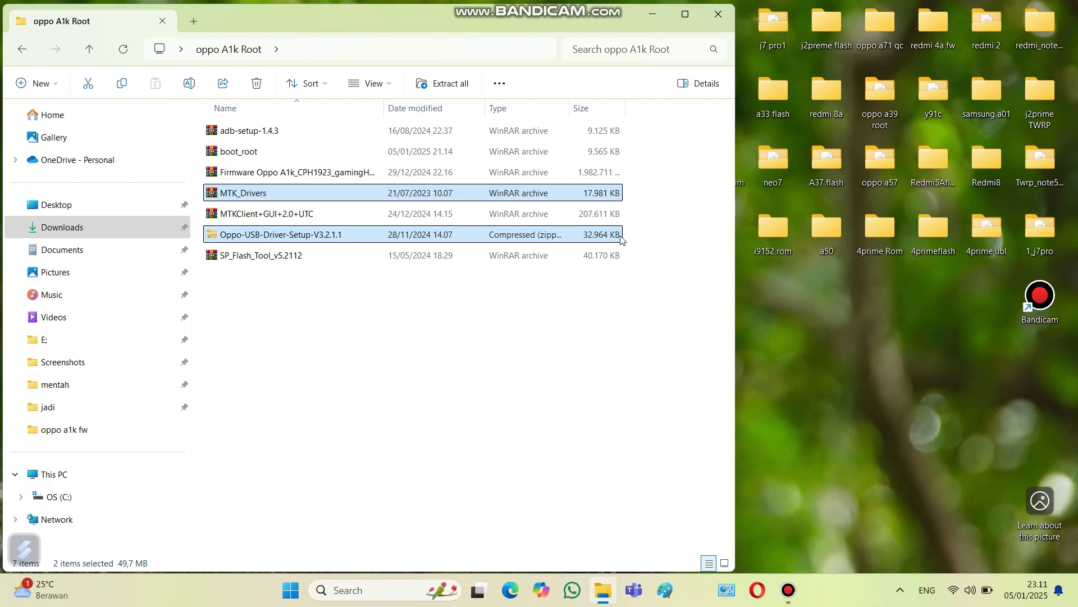
click(573, 347)
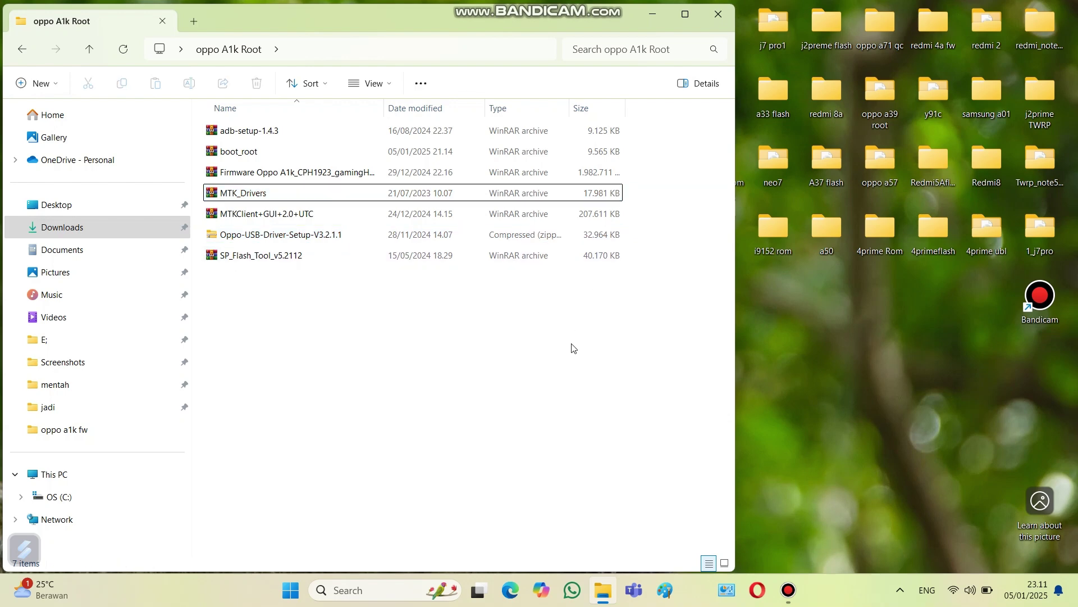
Step: Extract the adb-setup-1.4.3 archive into its own folder and open the extracted folder
click(333, 133)
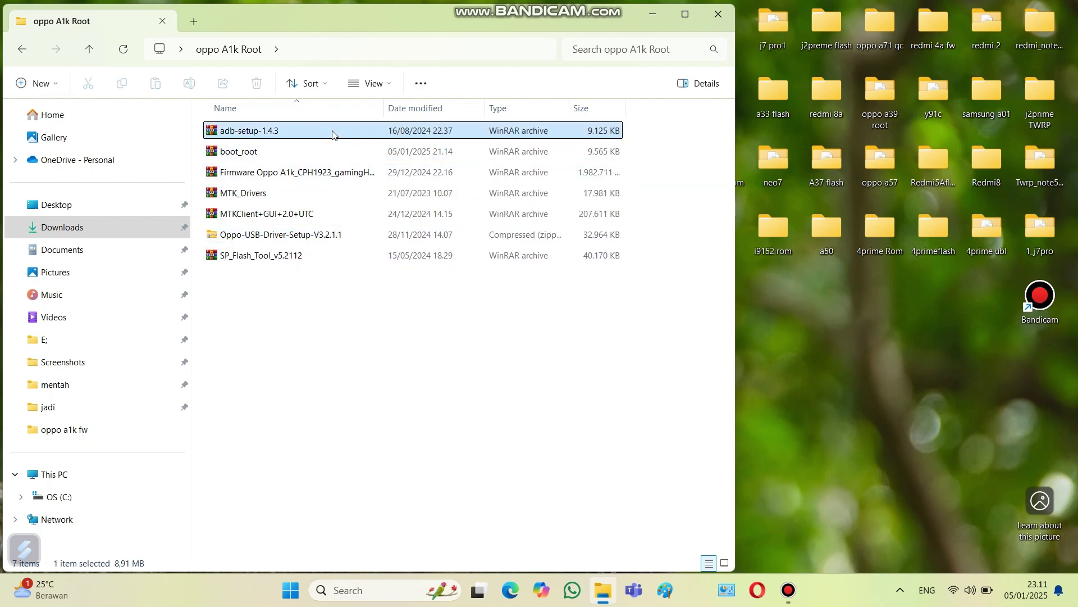
right_click(333, 133)
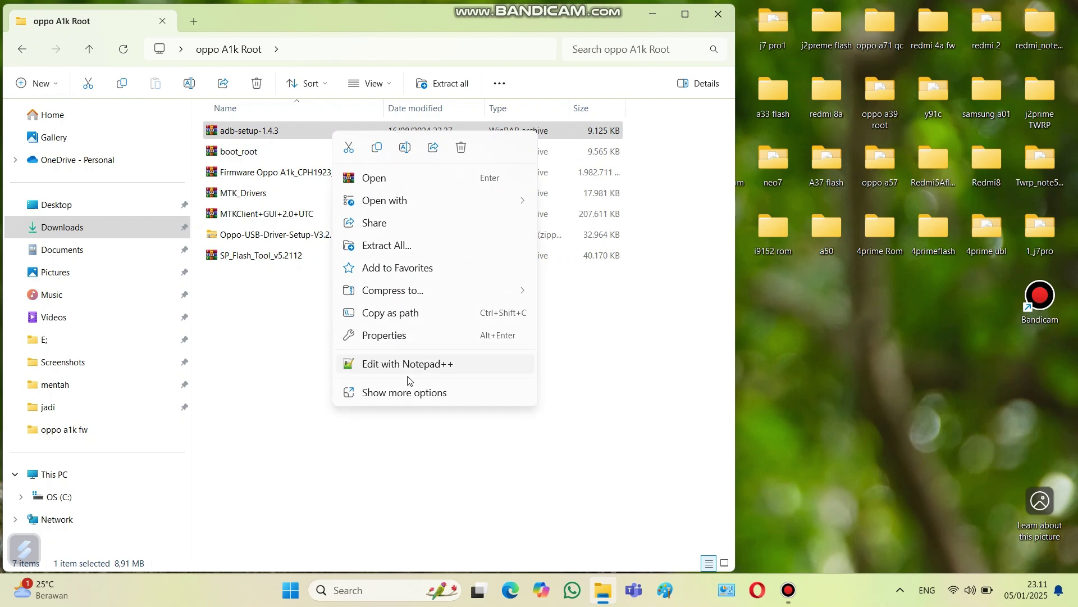
click(406, 392)
click(402, 238)
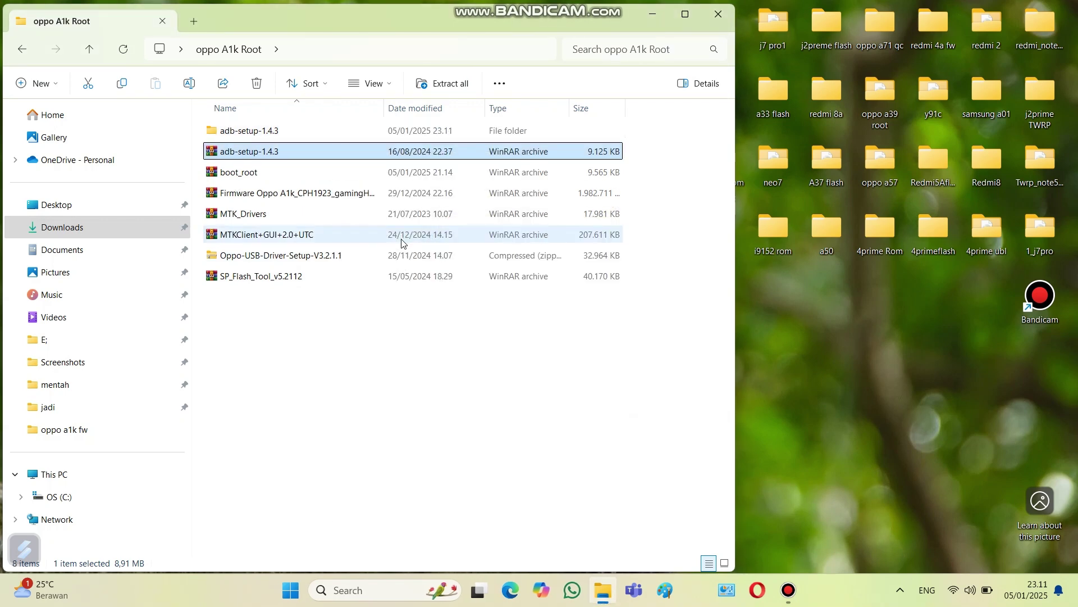
double_click(342, 131)
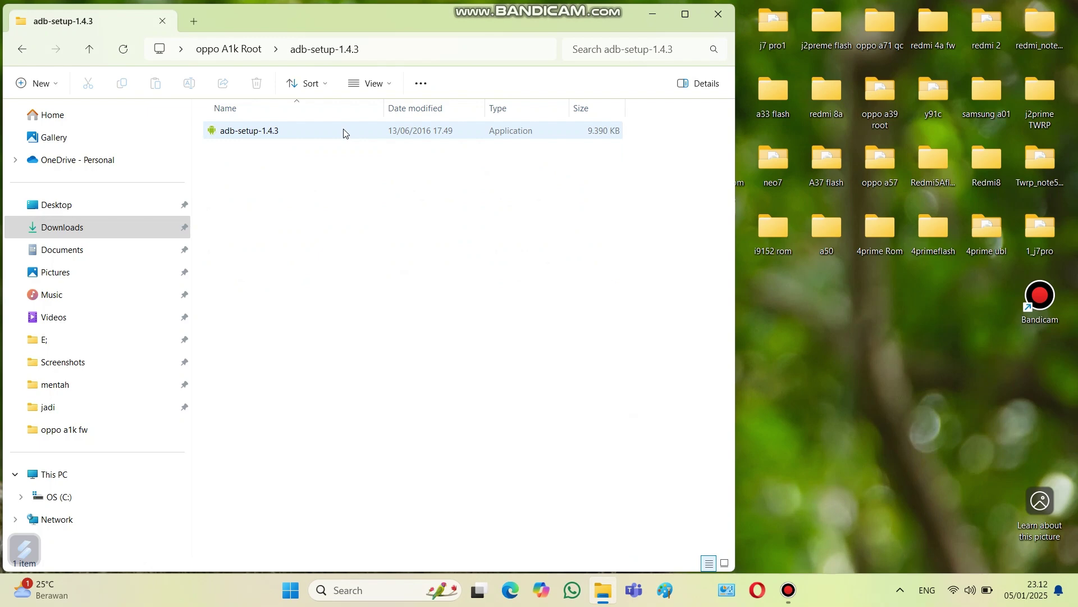
Step: Run the adb-setup-1.4.3 application and answer y to install ADB and Fastboot system-wide
click(343, 133)
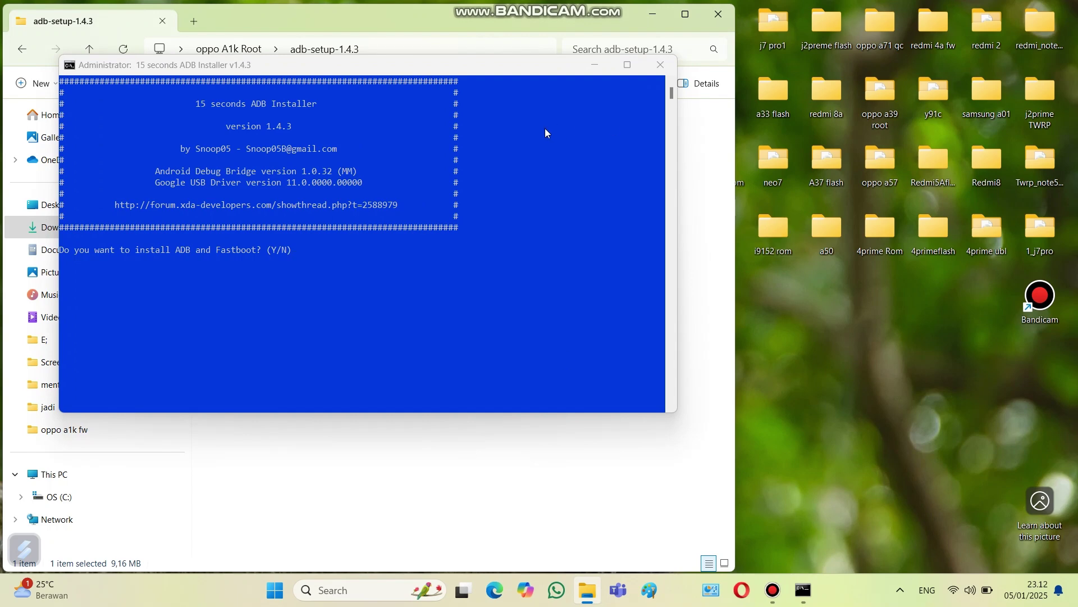
click(660, 65)
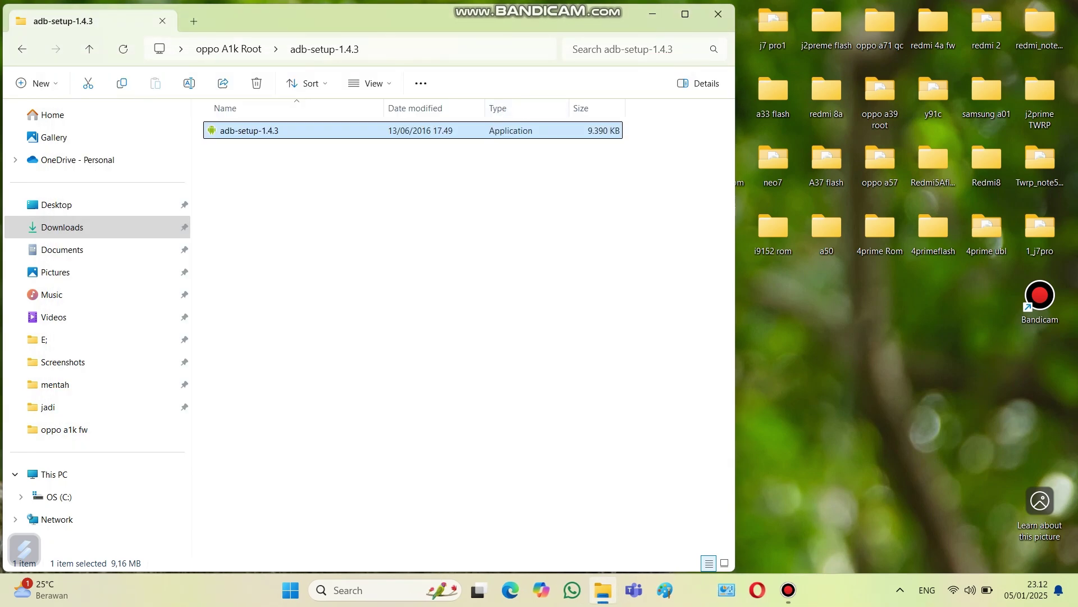
double_click(492, 136)
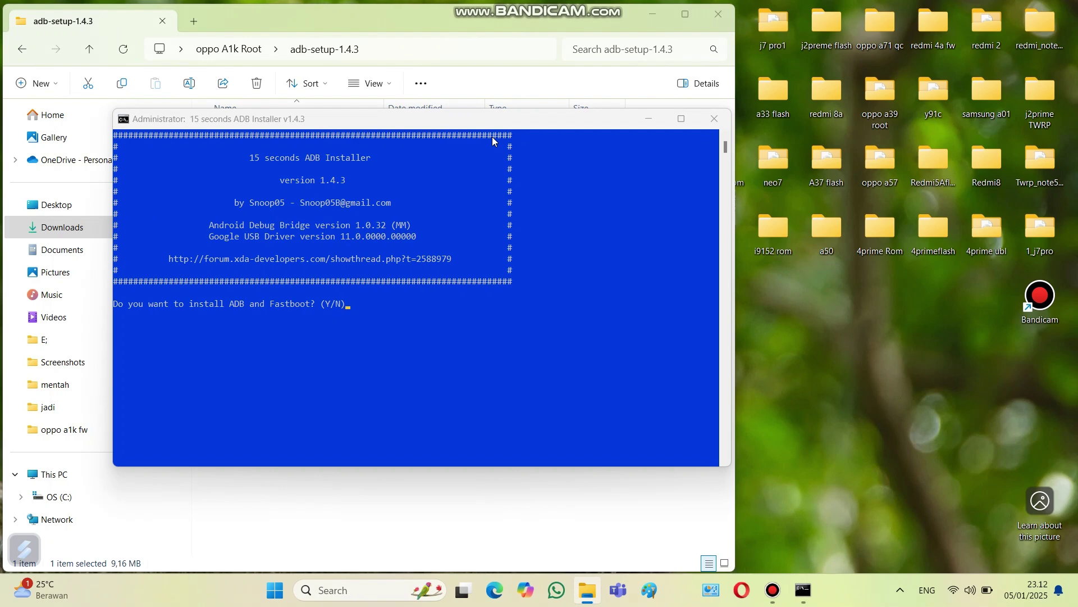
drag(492, 136, 326, 67)
click(333, 253)
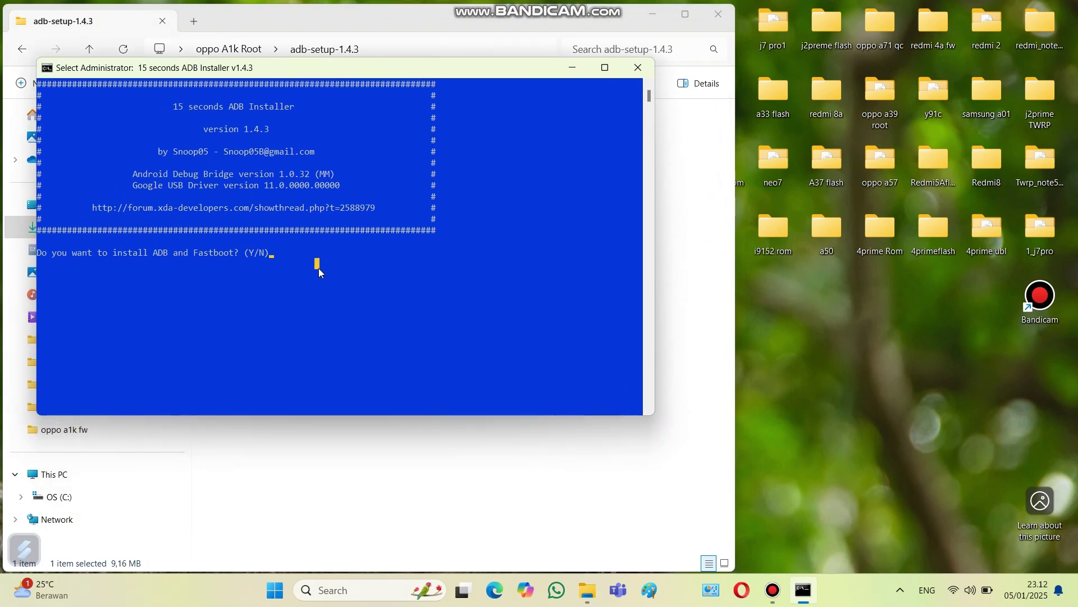
text(y)
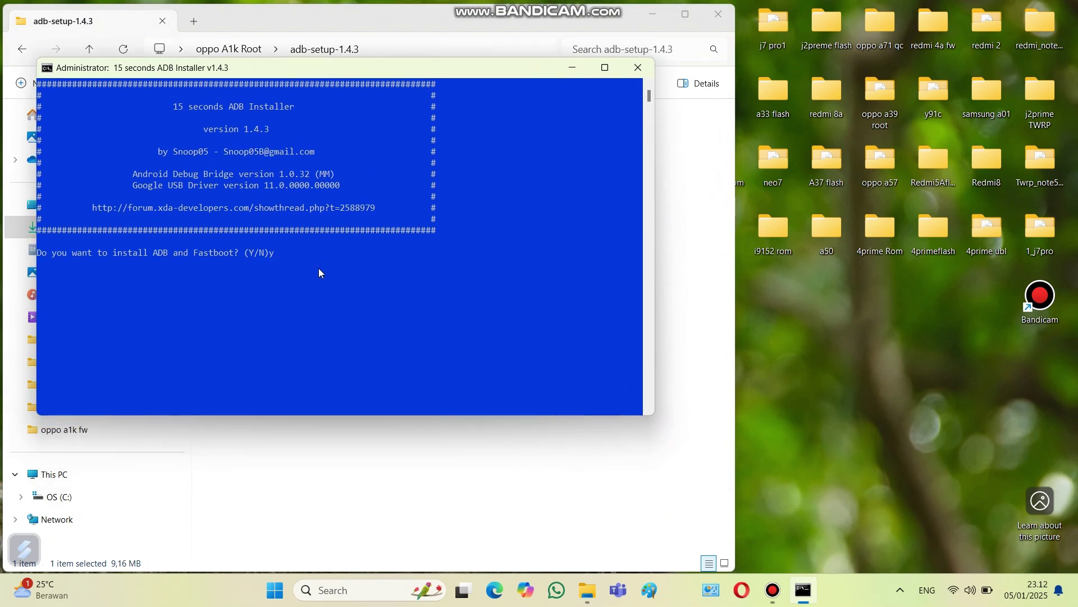
key(BackSpace)
key(Return)
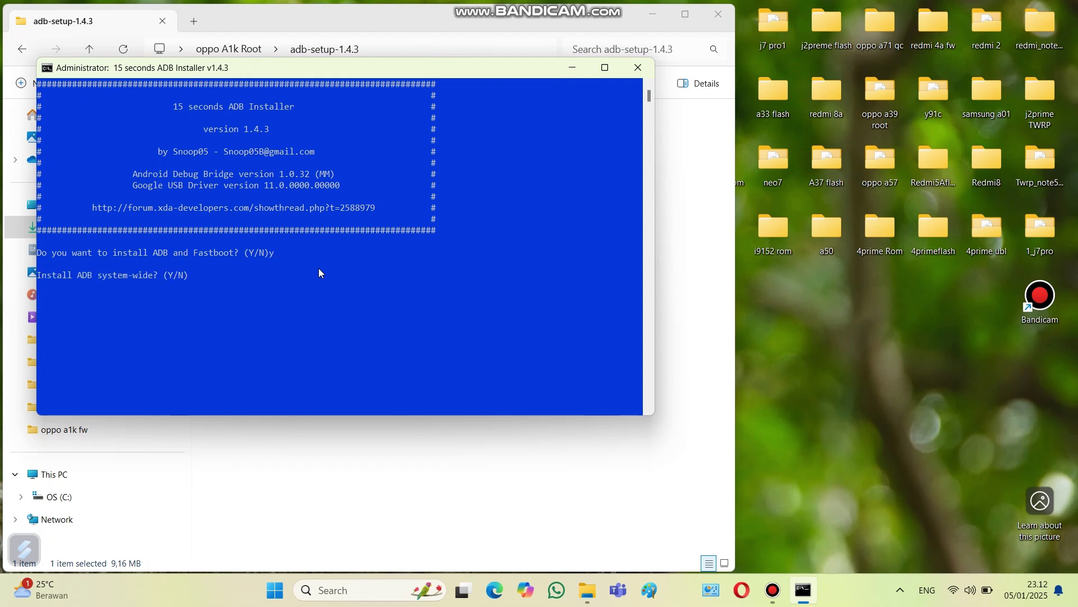
text(y)
key(Return)
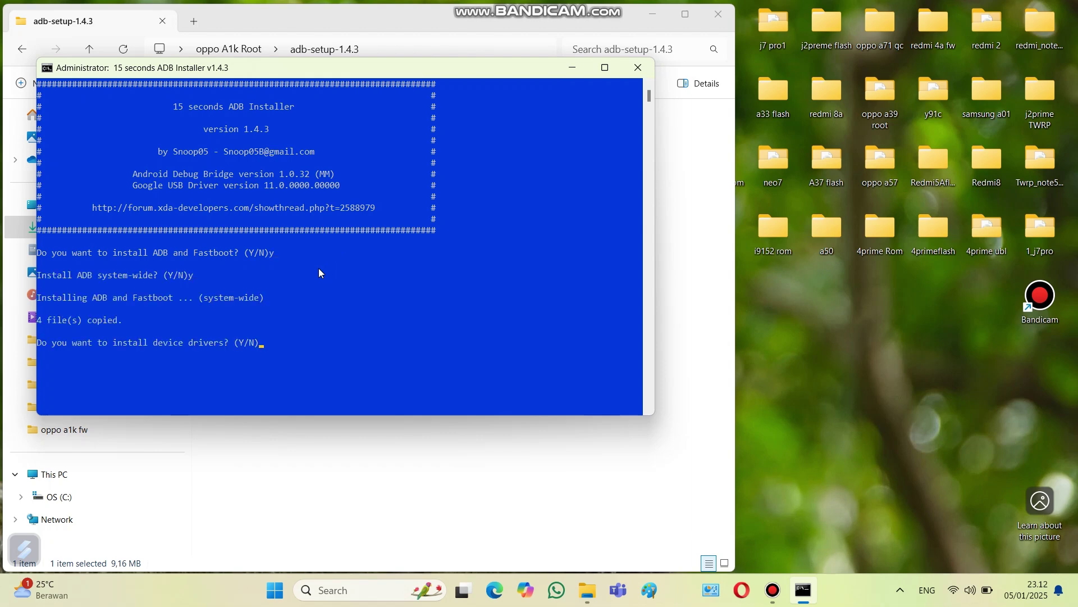
Step: Answer y to install the device drivers and complete the Device Driver Installation Wizard
text(y)
key(Return)
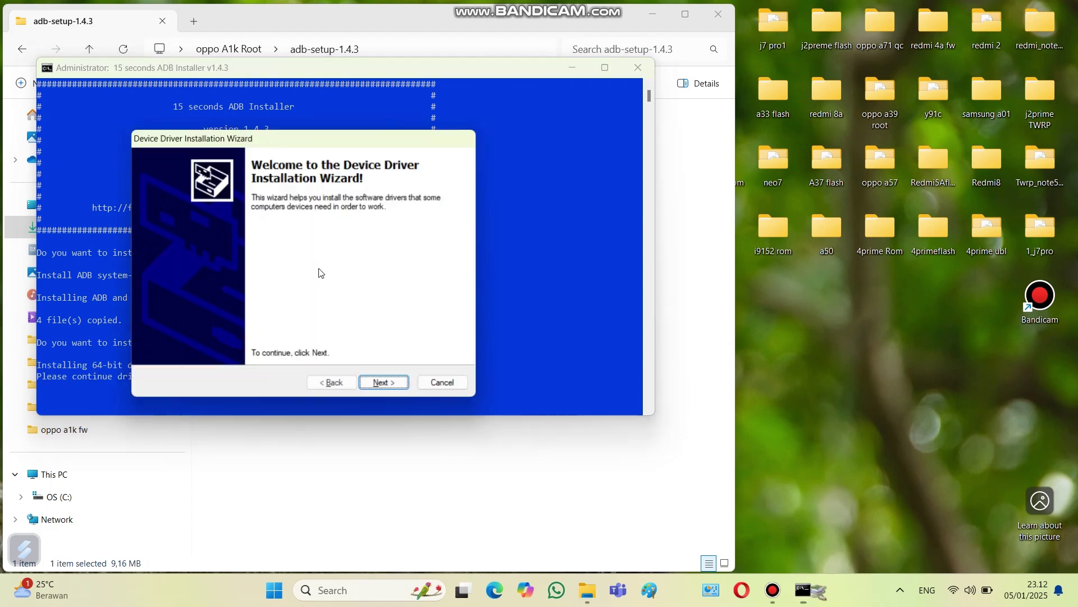
key(Return)
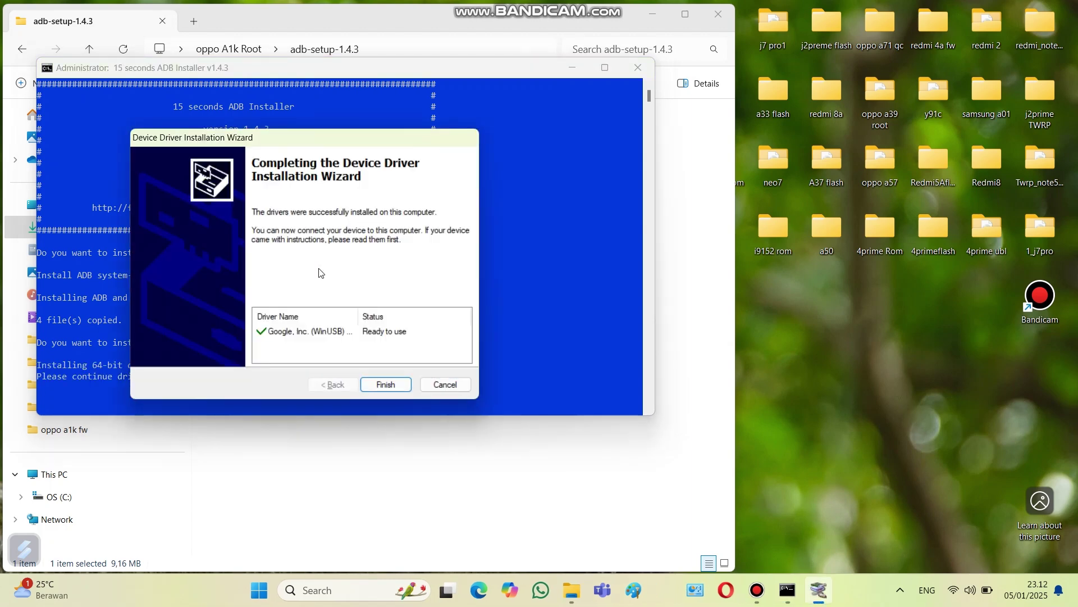
key(Return)
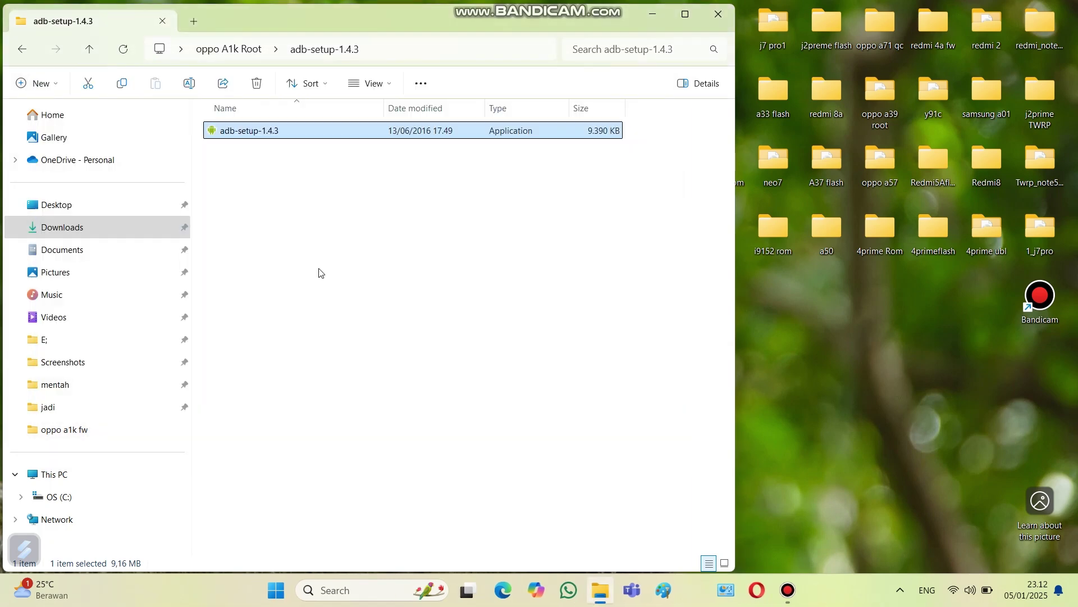
Step: Return to the oppo A1k Root folder and extract the Firmware Oppo A1k_CPH1923 archive into its own folder
click(88, 46)
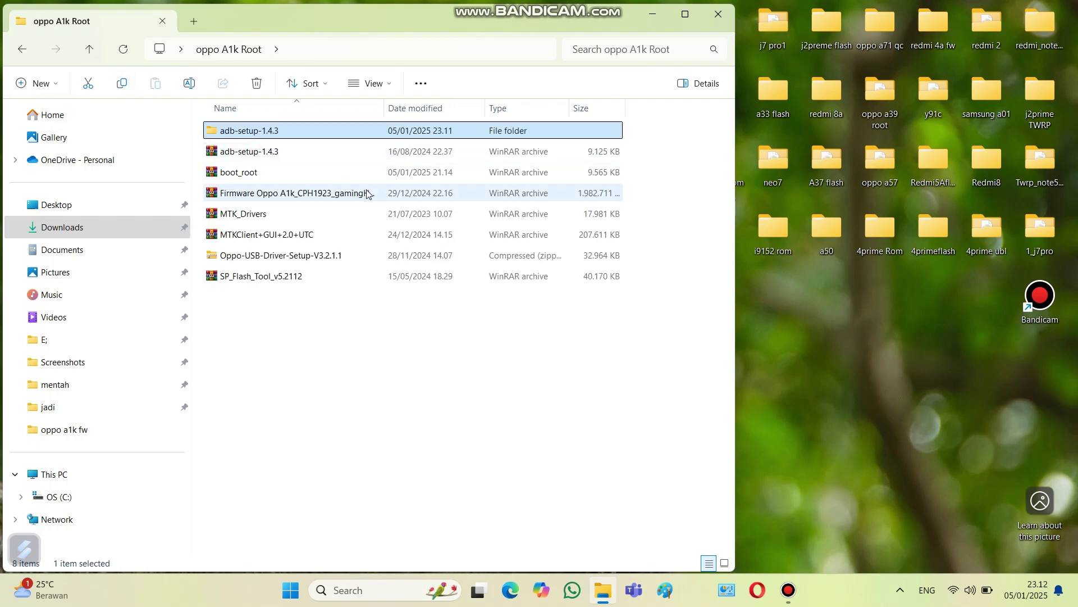
click(350, 199)
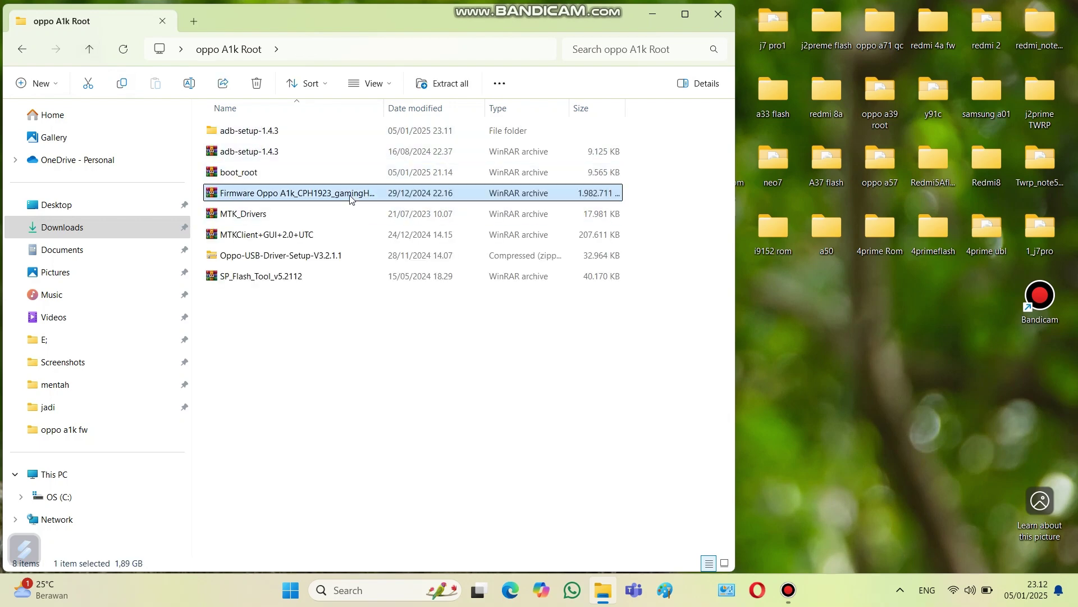
right_click(350, 199)
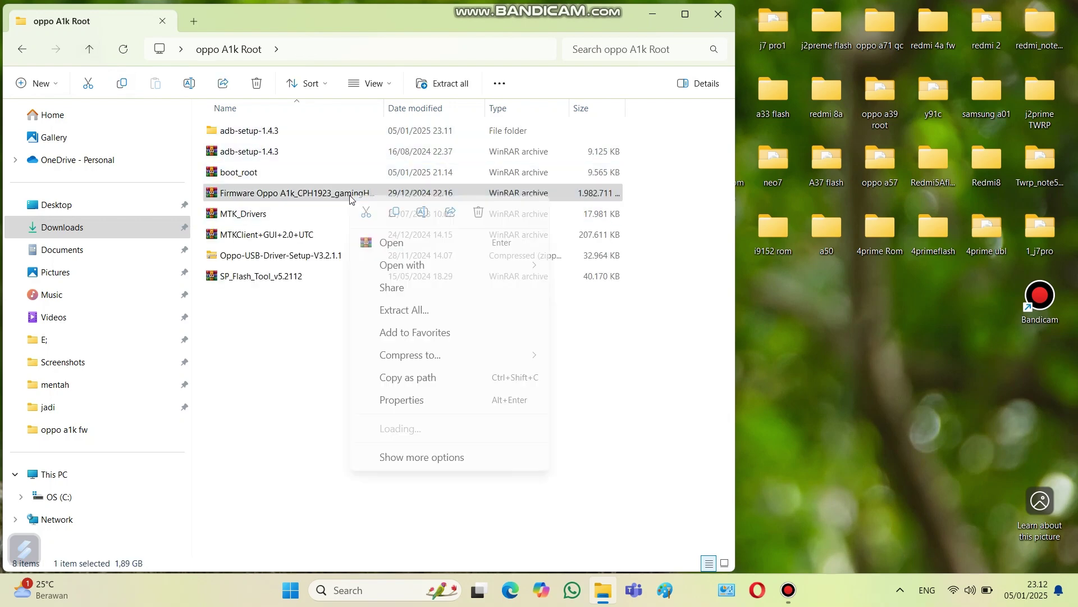
click(453, 459)
click(433, 288)
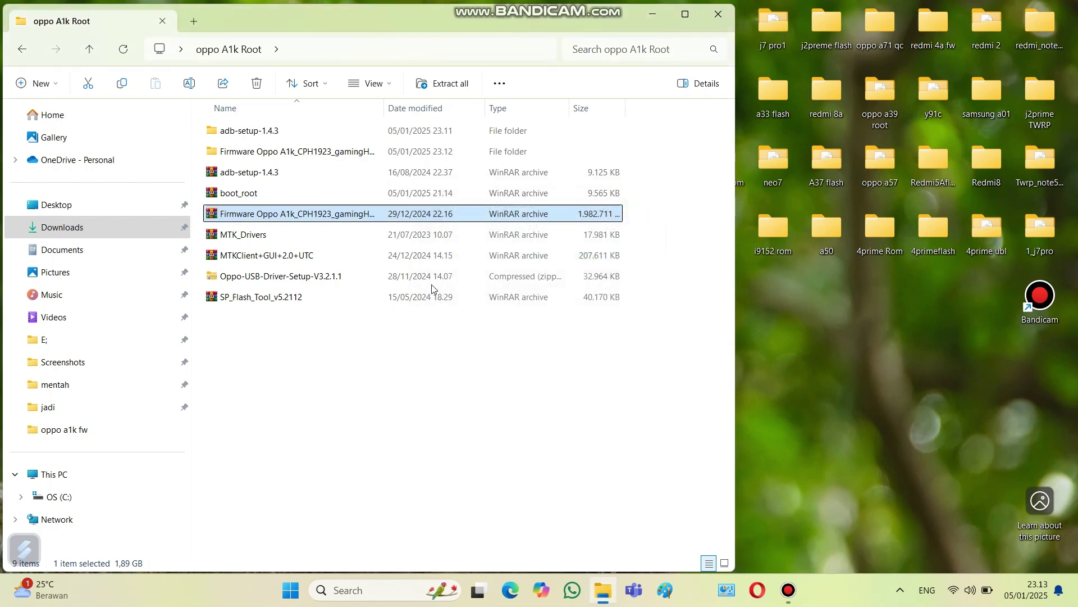
Step: Extract the boot_root archive into its own folder and open the extracted folder
click(387, 197)
right_click(387, 197)
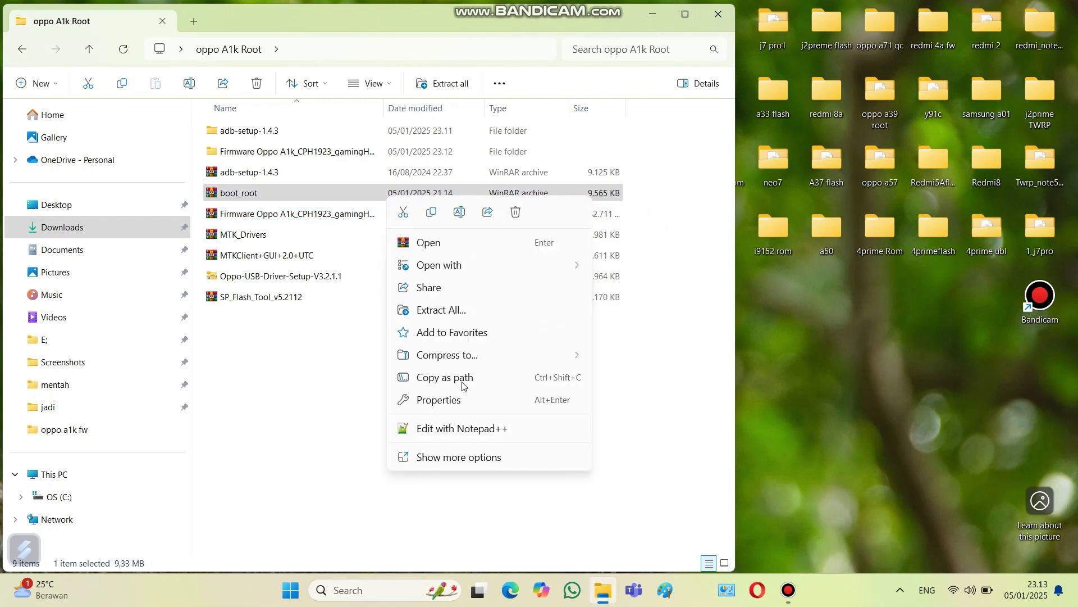
click(463, 461)
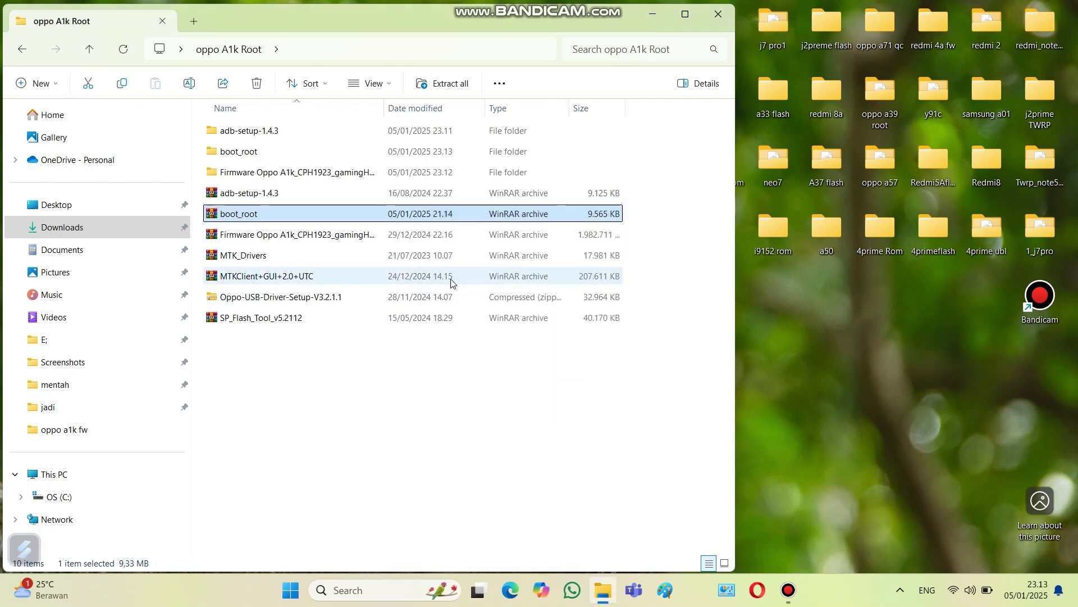
mouse_move(323, 159)
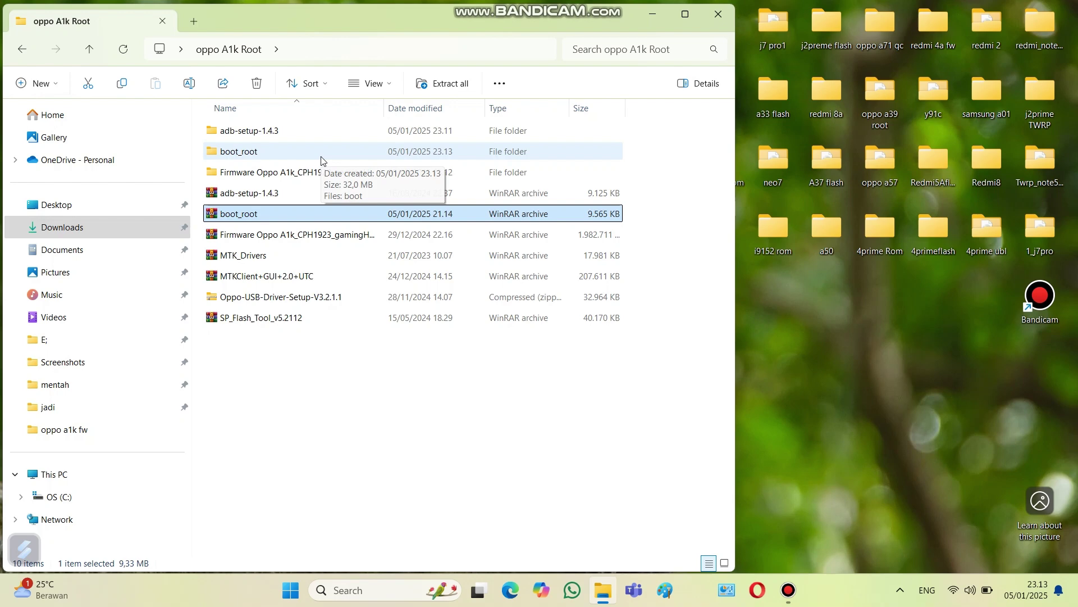
double_click(272, 152)
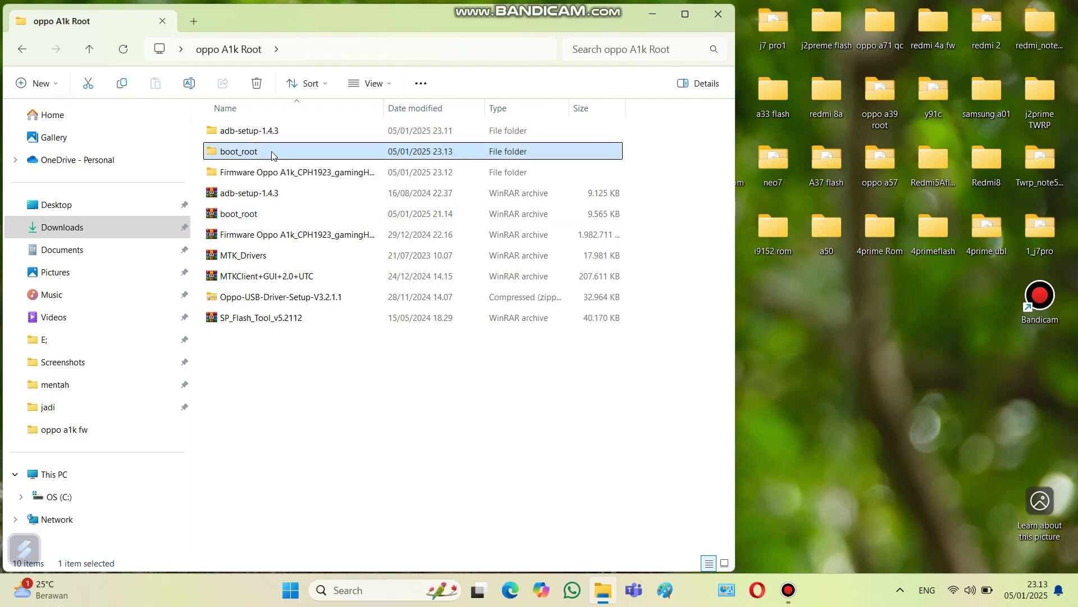
Step: Copy the boot disc image from the boot_root folder and return to the oppo A1k Root folder
click(229, 134)
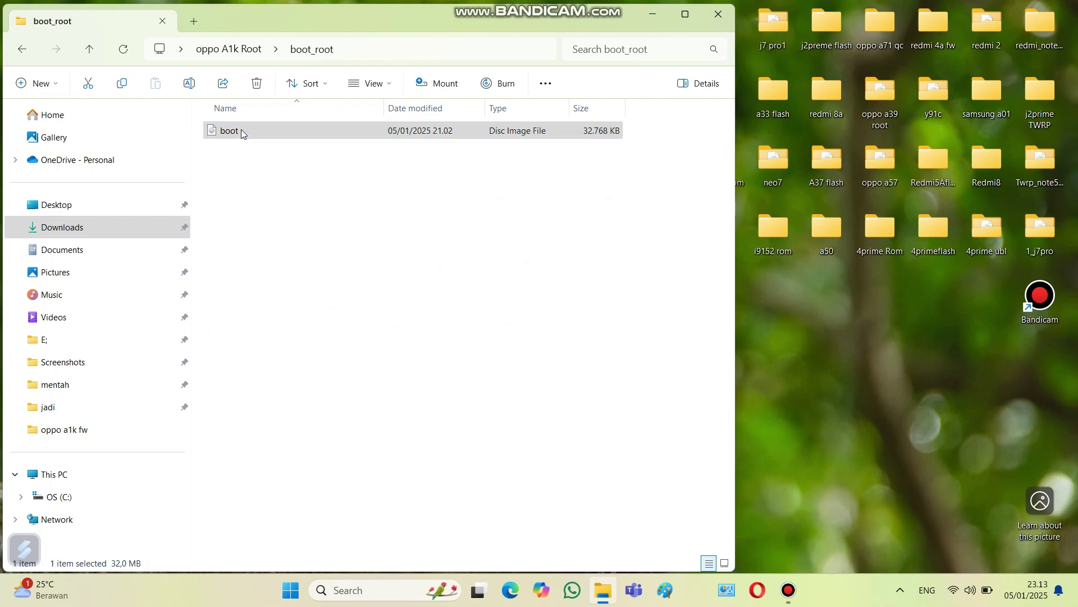
right_click(242, 133)
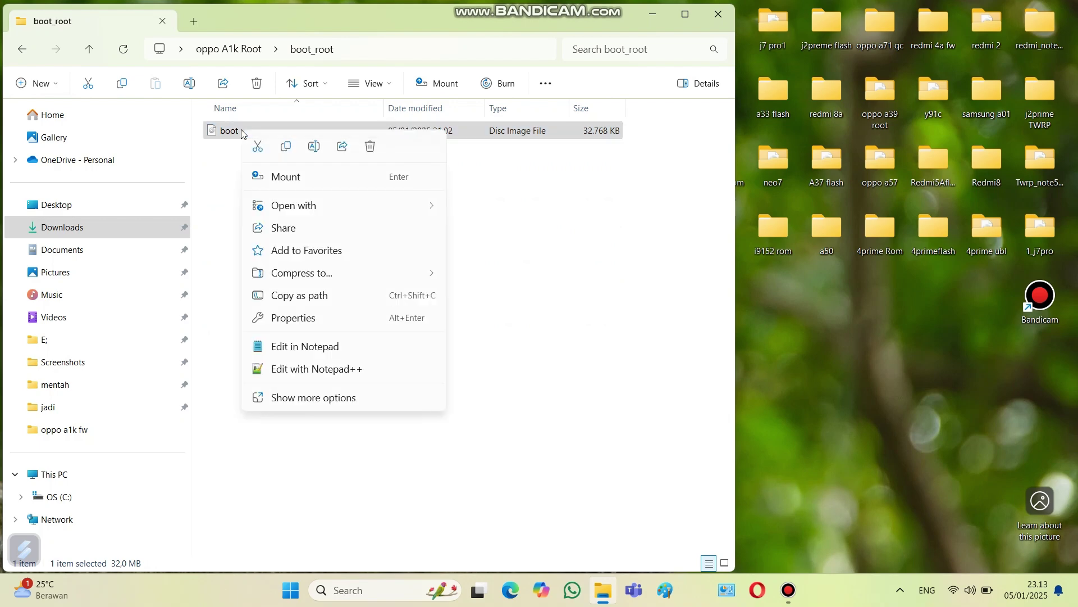
click(286, 147)
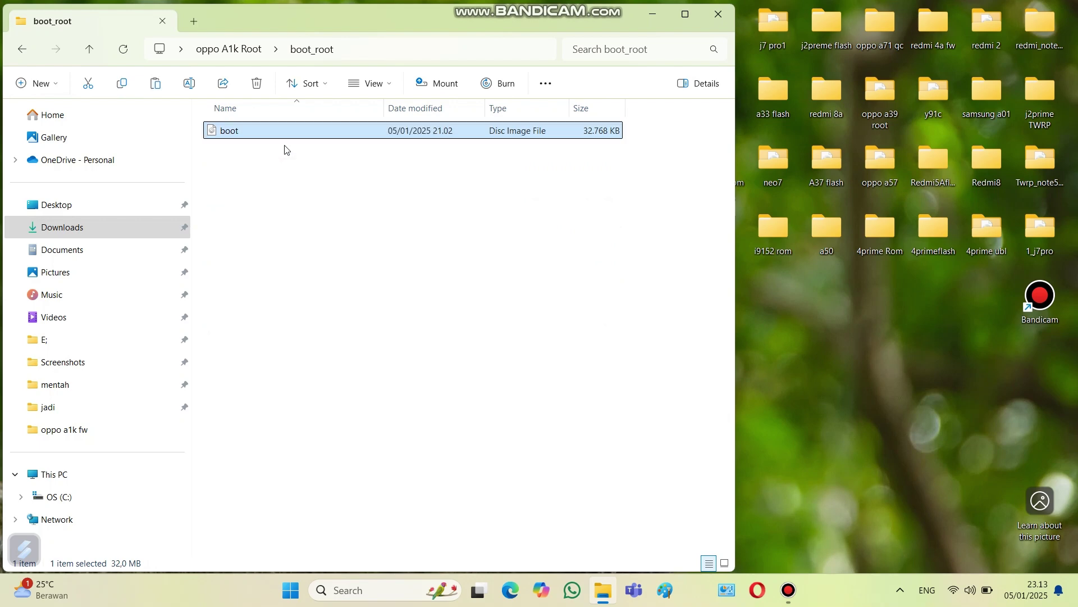
click(90, 51)
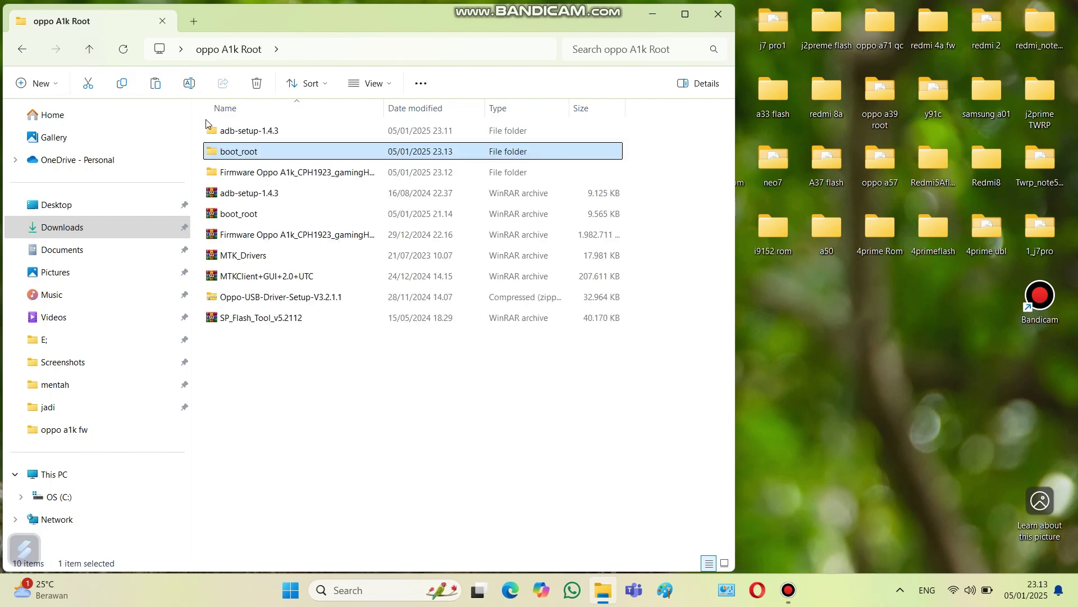
Step: Paste the copied boot image into the inner Firmware Oppo A1k_CPH1923_gamingHKR folder, replacing the existing file, and return to oppo A1k Root
double_click(274, 173)
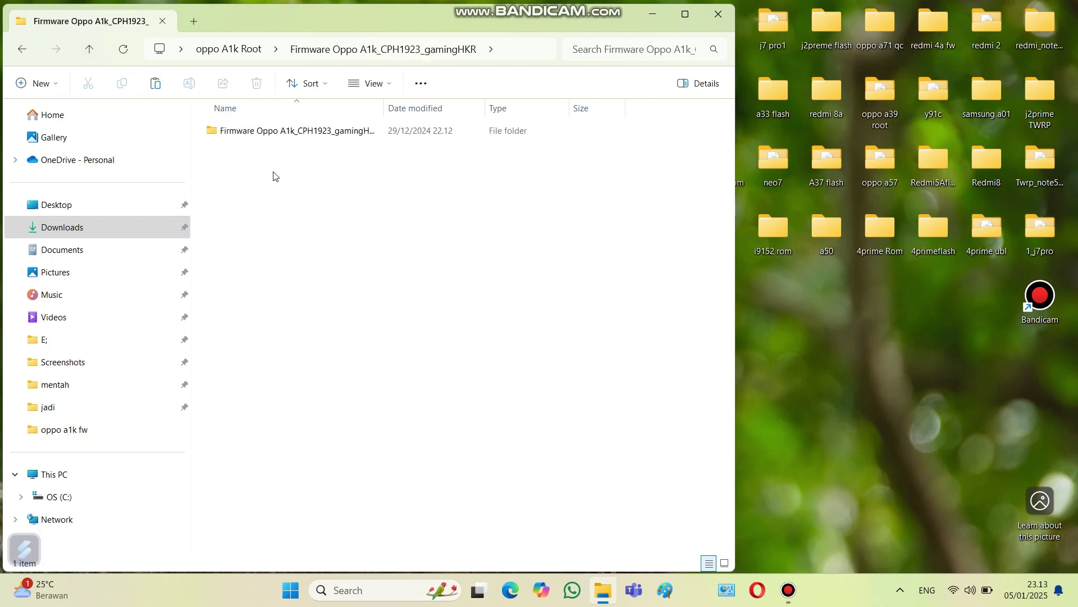
double_click(288, 135)
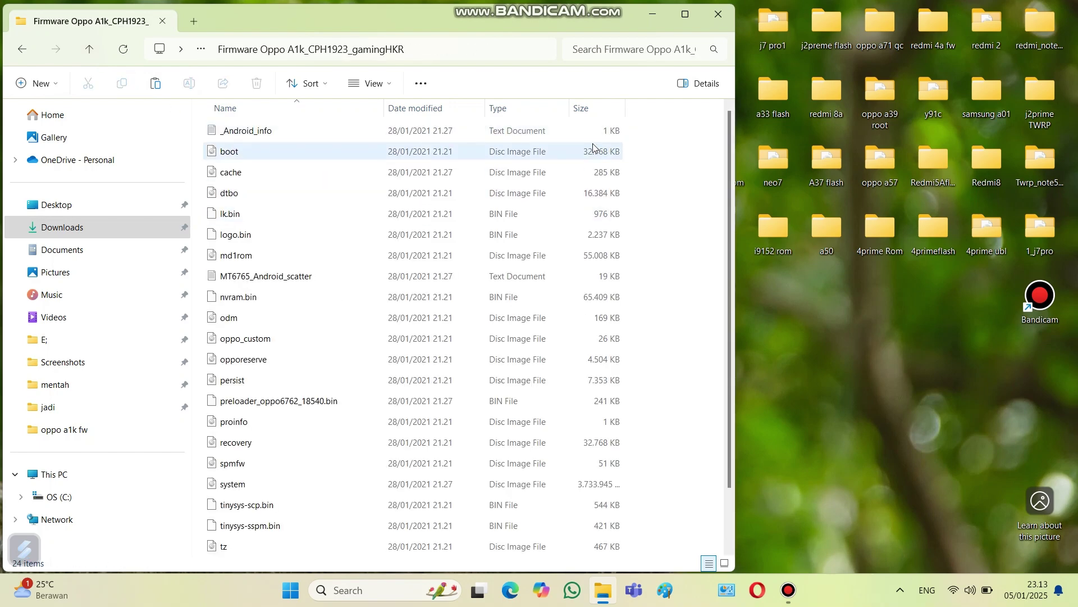
right_click(659, 172)
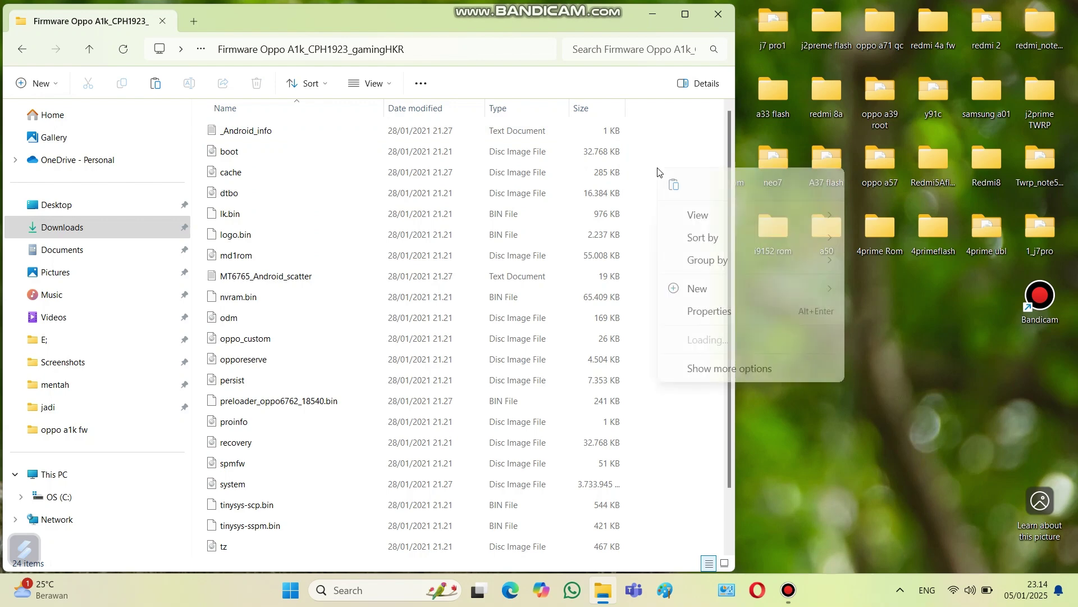
key(Escape)
key(ctrl+v)
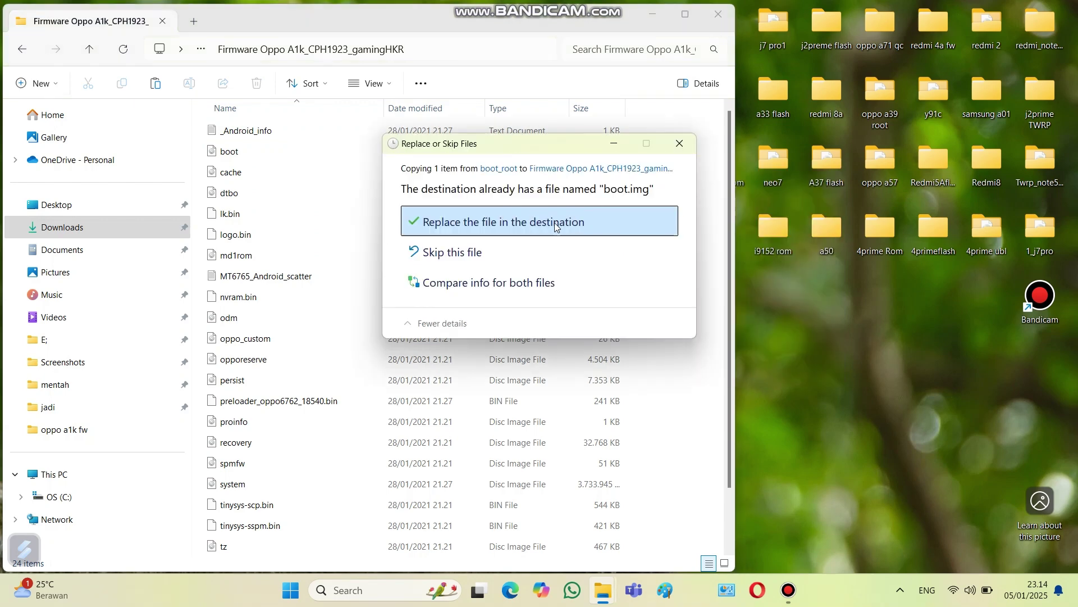
click(528, 223)
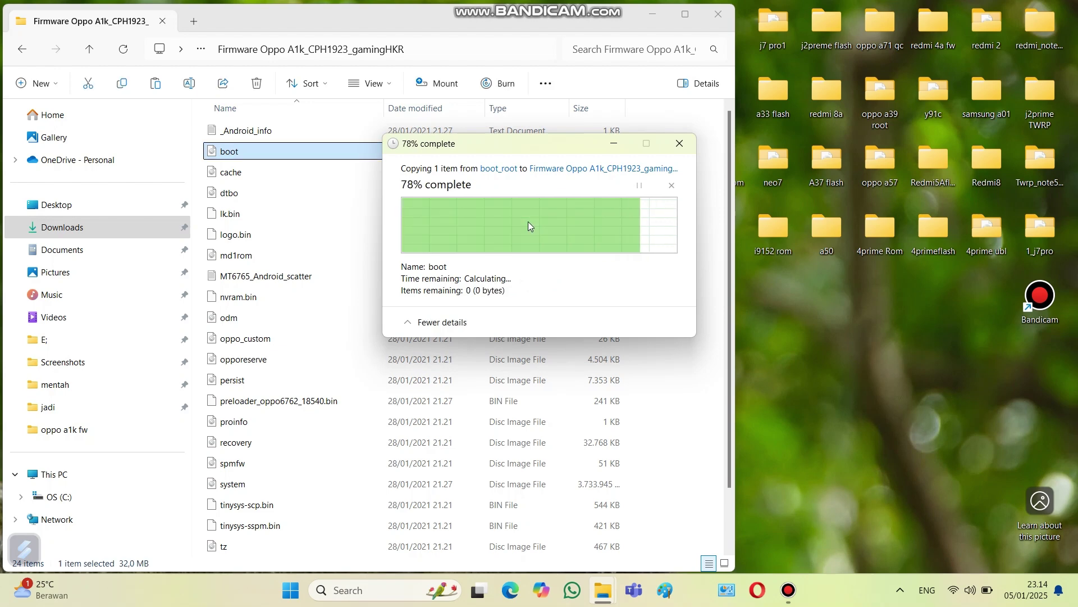
click(88, 49)
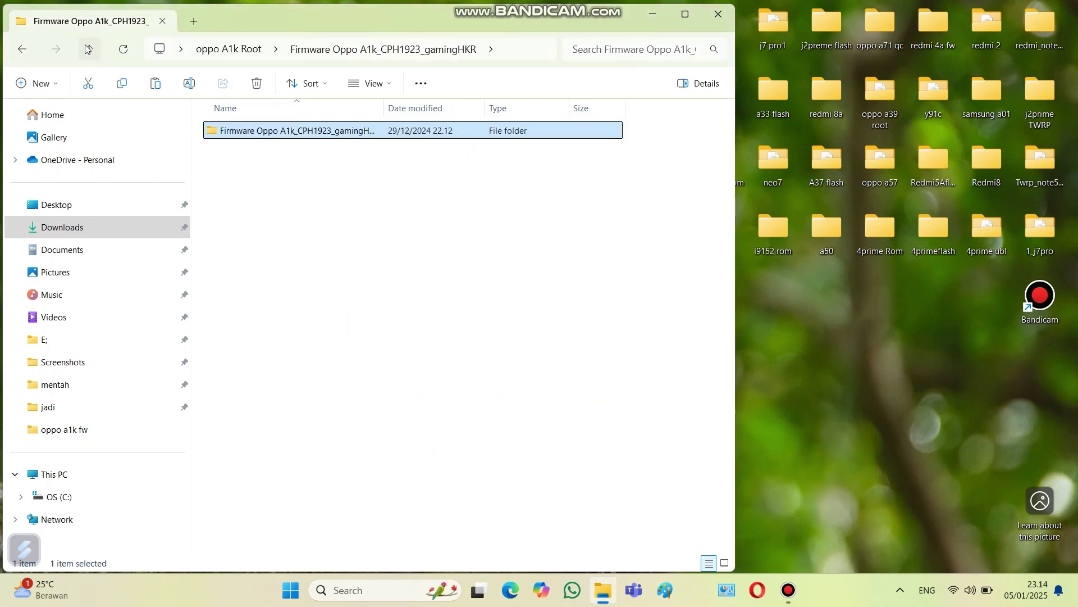
click(89, 49)
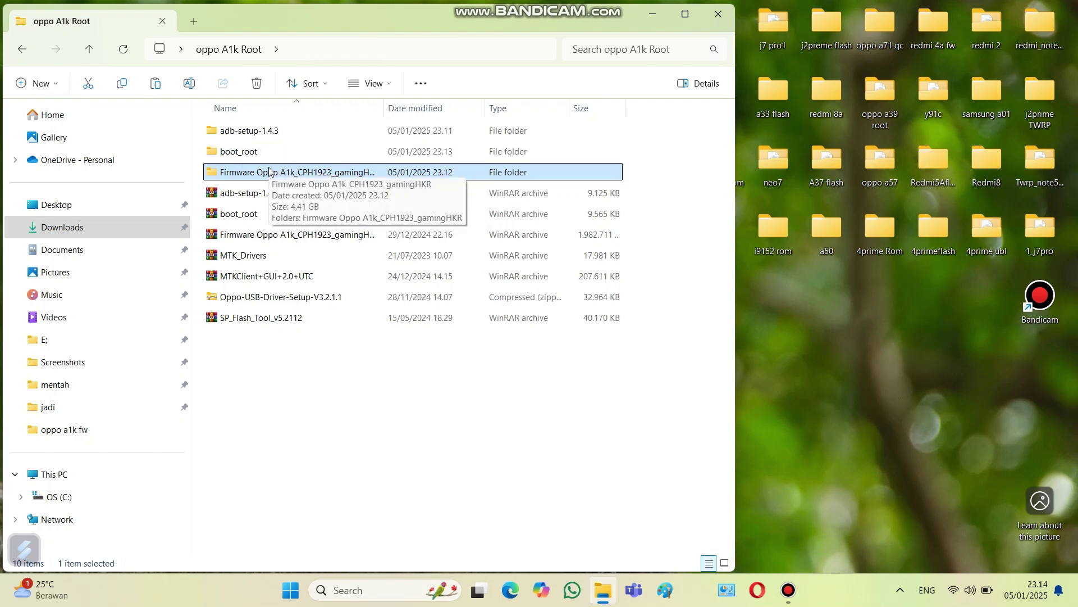
Step: Extract the MTKClient+GUI+2.0+UTC archive into its own folder inside oppo A1k Root
click(288, 418)
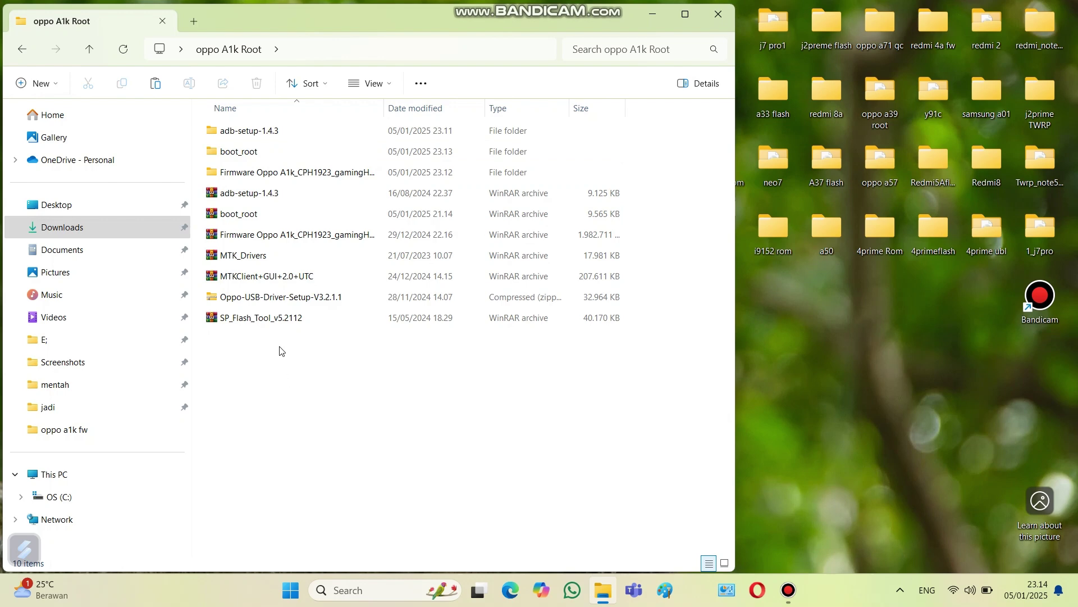
click(270, 280)
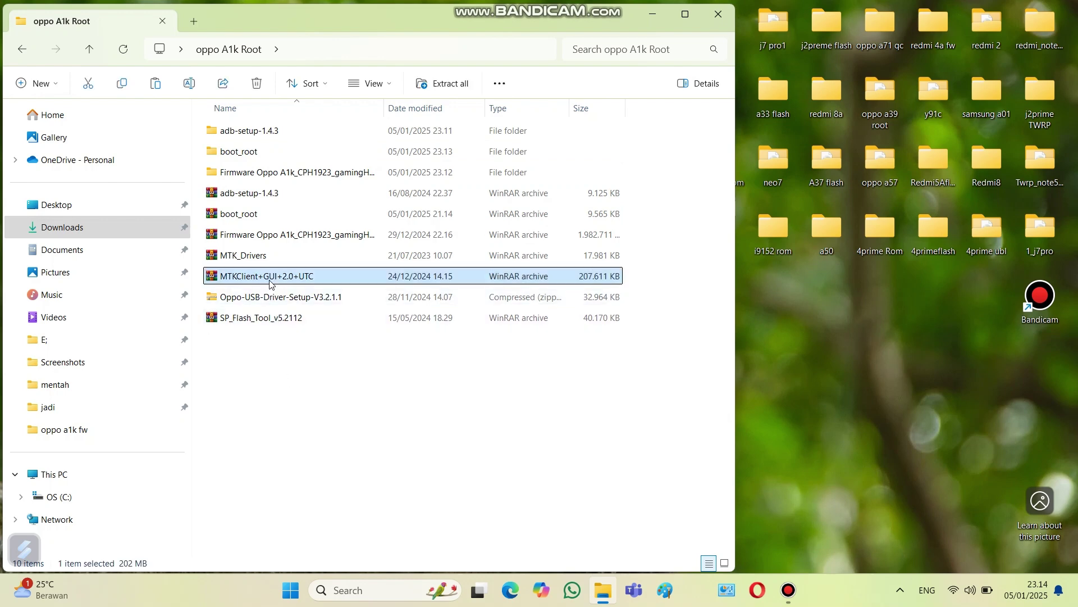
right_click(269, 280)
click(336, 481)
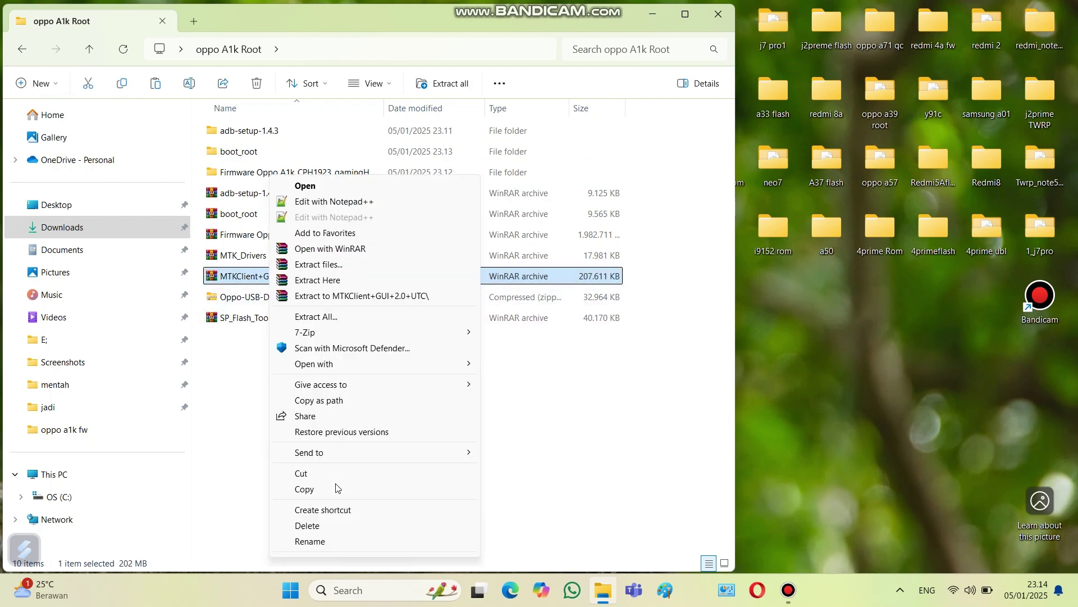
click(354, 280)
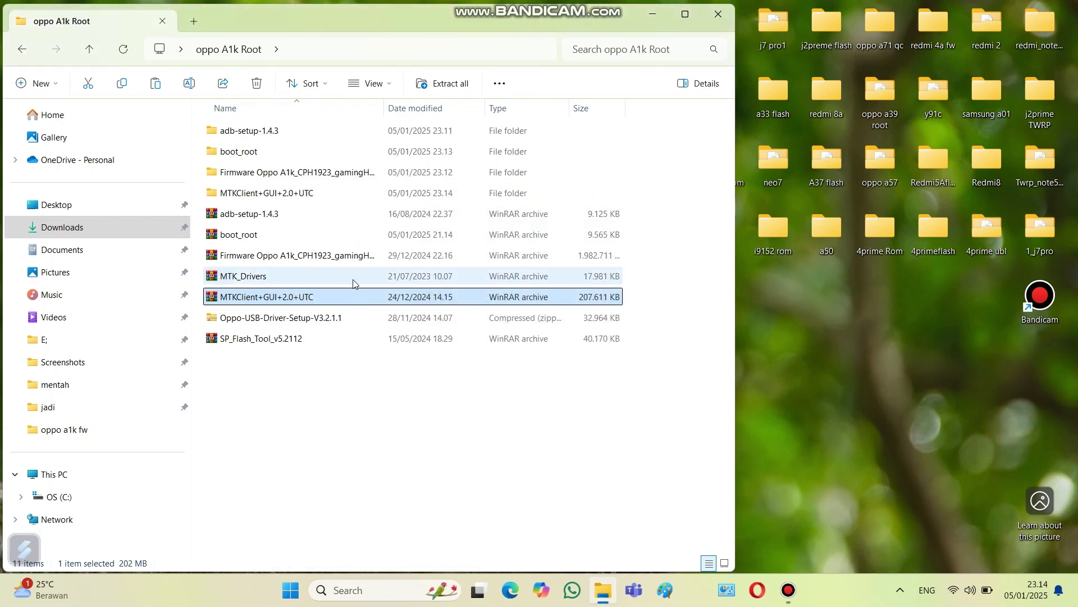
Step: Open the extracted MTKClient+GUI+2.0+UTC folder and extract the MTKClient GUI 2.0 zip into its own folder
double_click(301, 194)
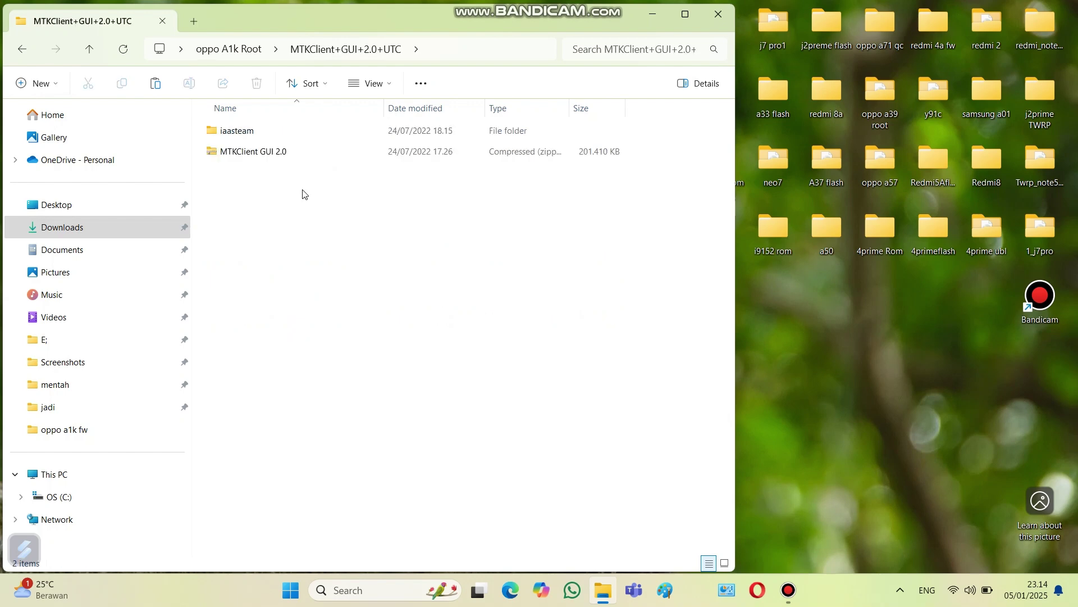
click(253, 152)
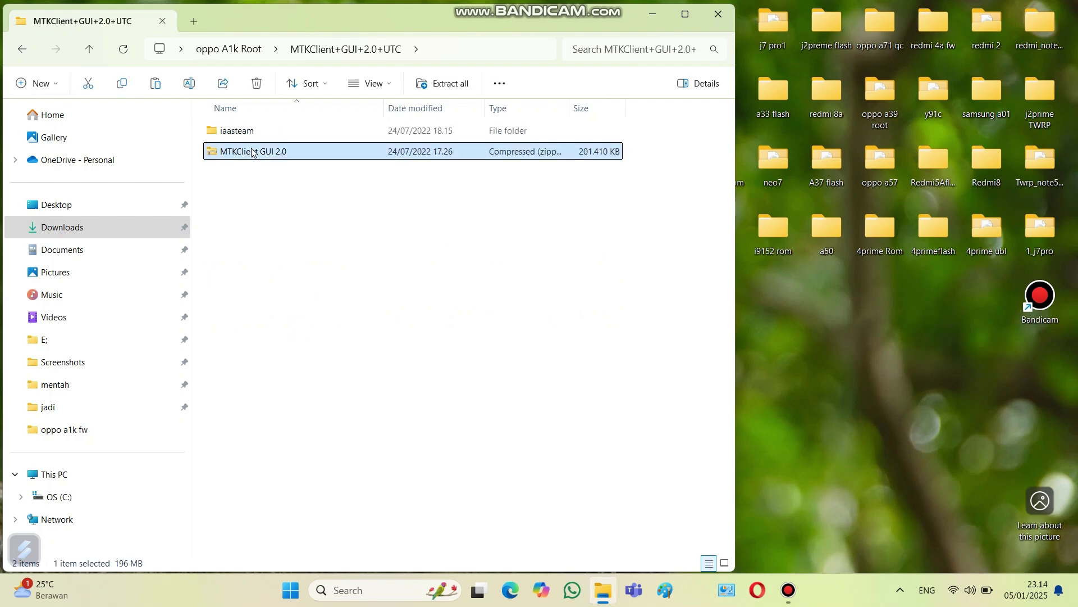
right_click(252, 152)
click(332, 461)
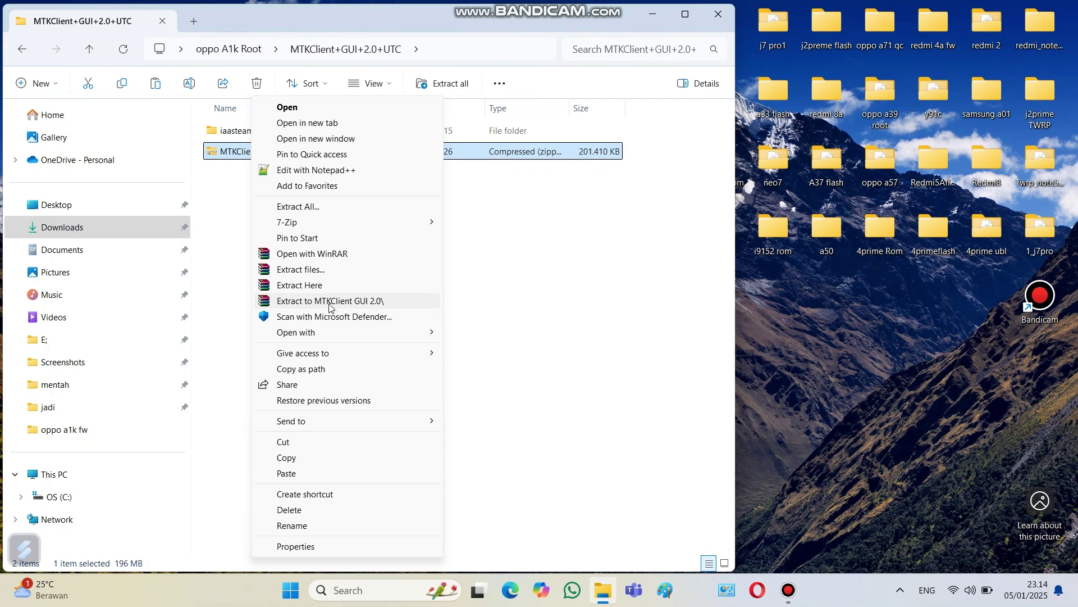
click(329, 301)
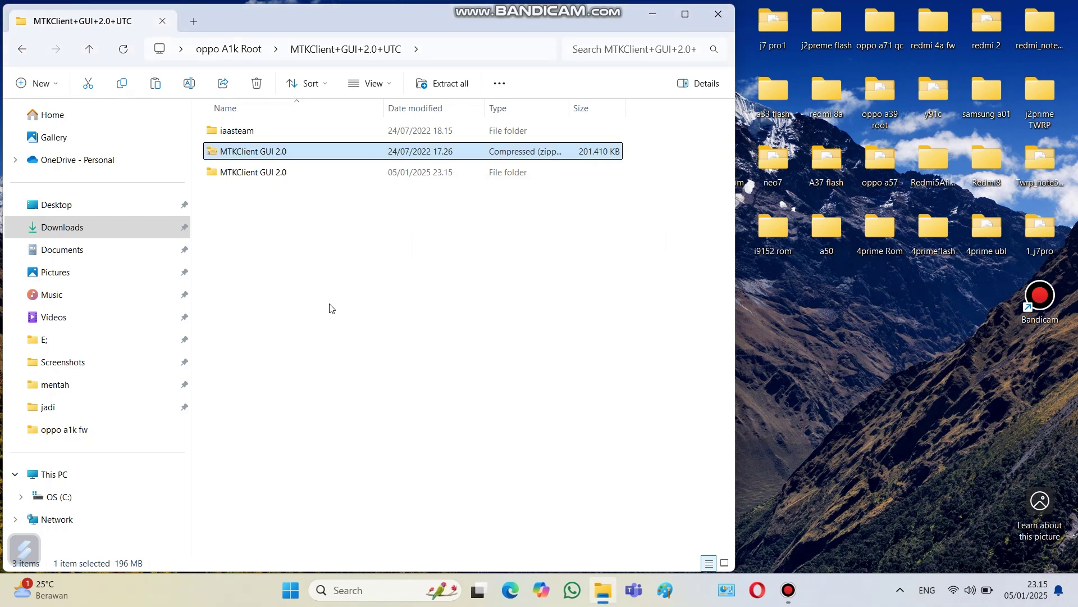
Step: Open the extracted MTKClient GUI 2.0 folder and select the Bypass application
click(228, 175)
double_click(227, 174)
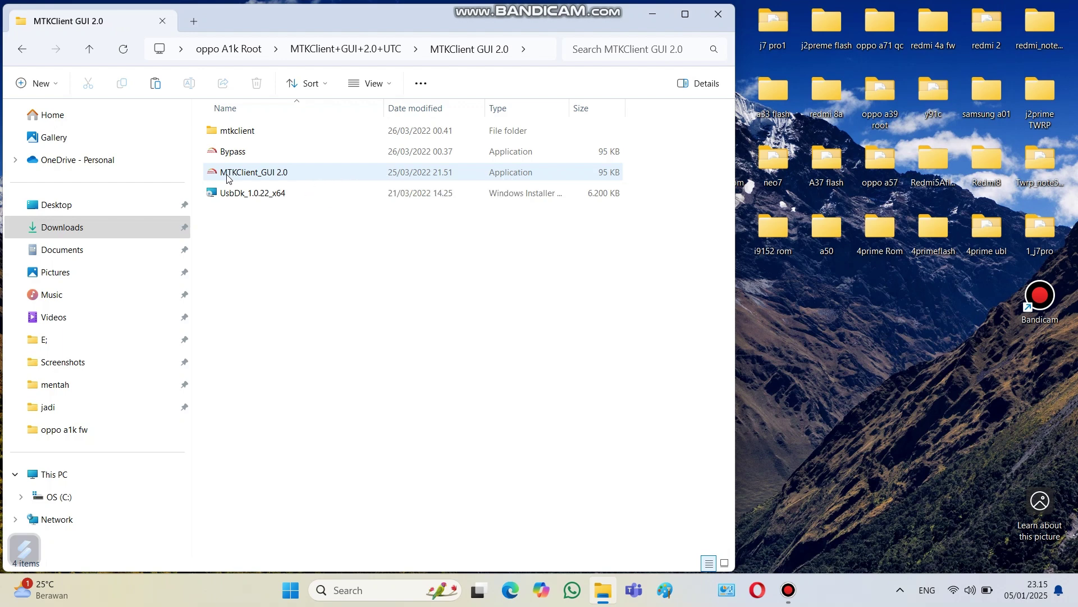
click(258, 158)
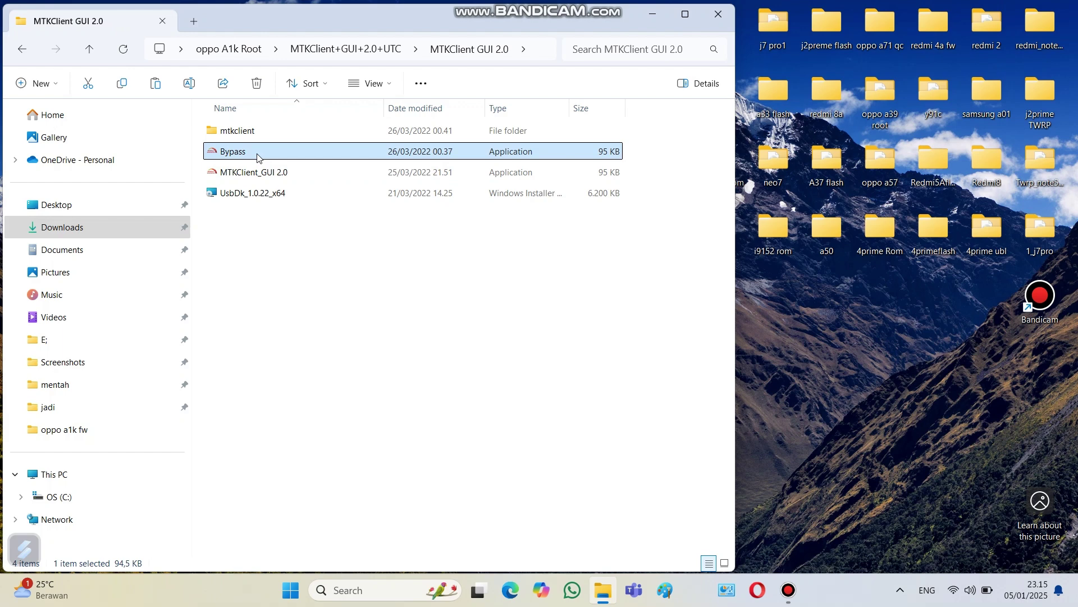
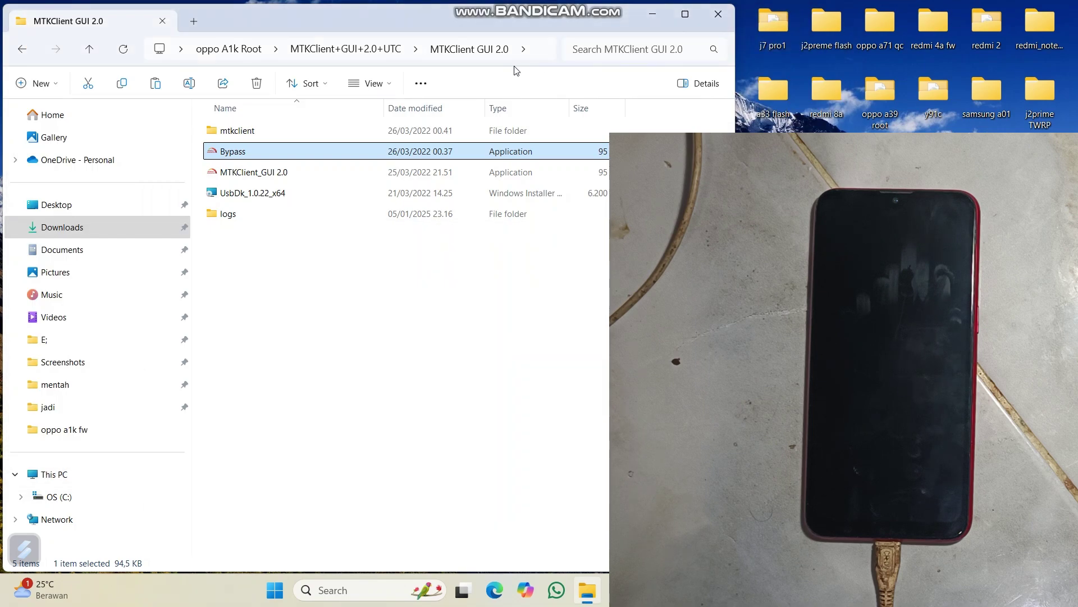
Step: Return to the oppo A1k Root folder and extract the SP_Flash_Tool_v5.2112 archive into its own folder
click(95, 52)
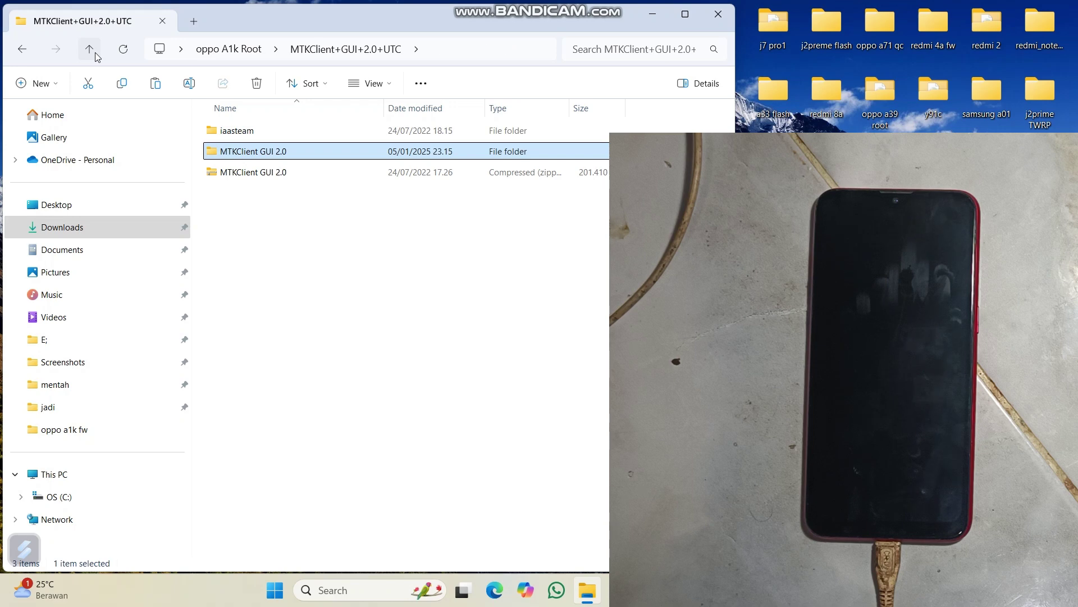
click(96, 52)
click(333, 337)
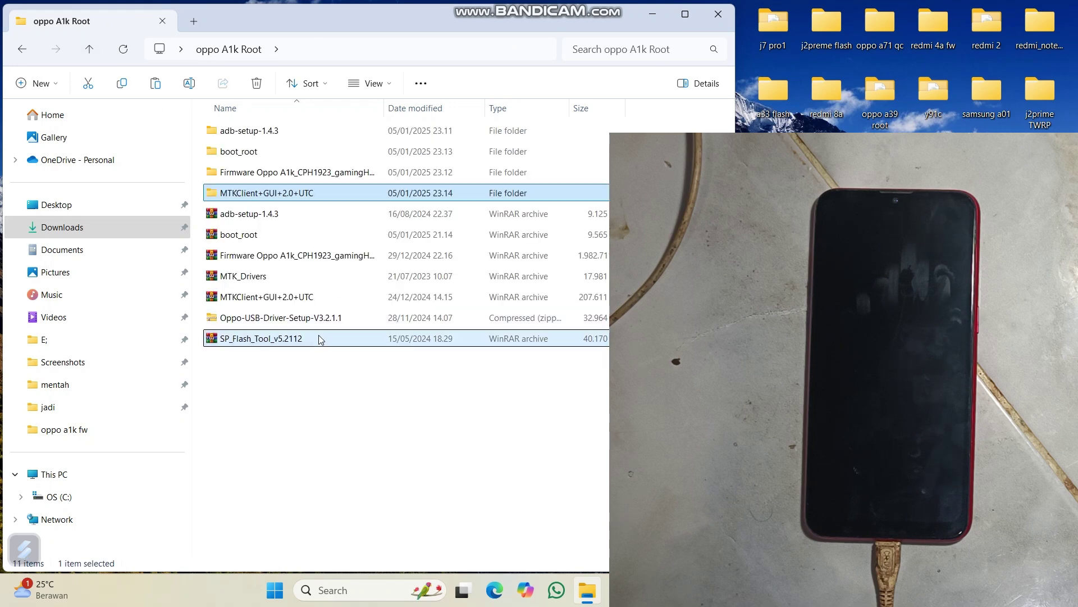
right_click(319, 336)
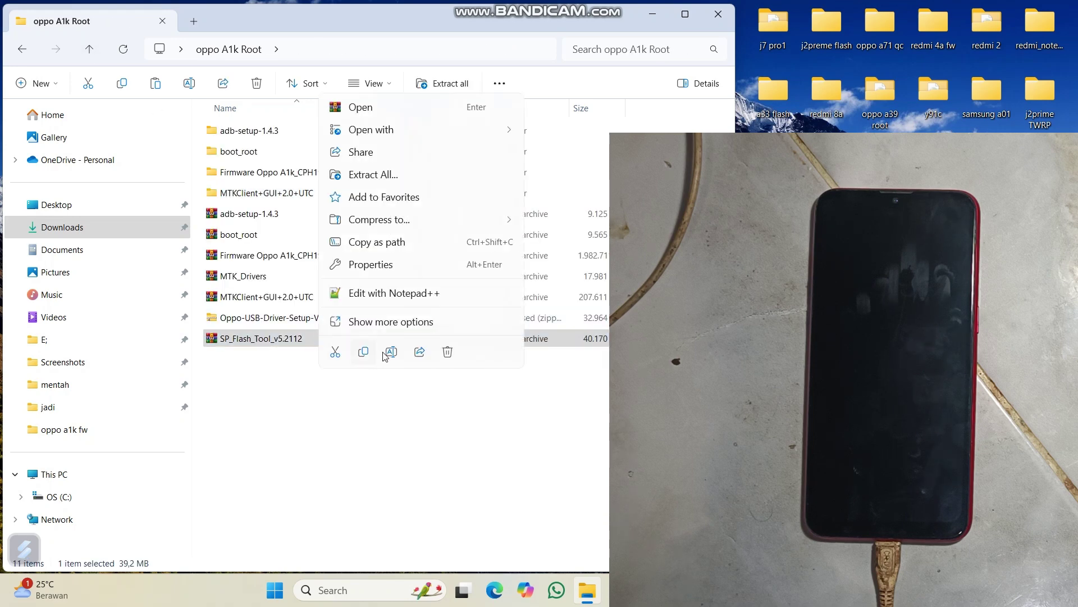
click(396, 323)
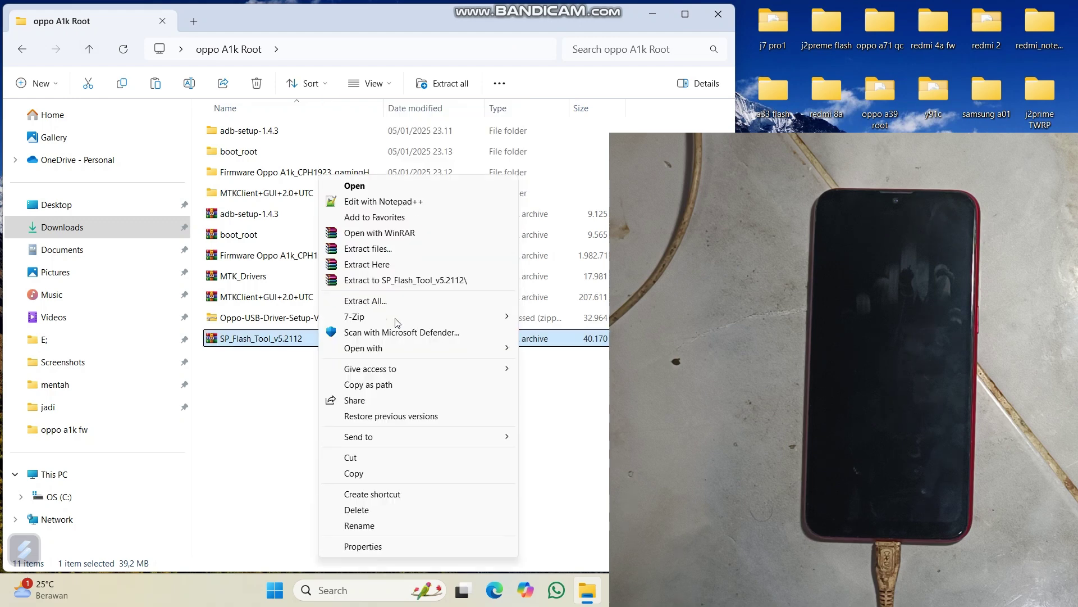
click(405, 280)
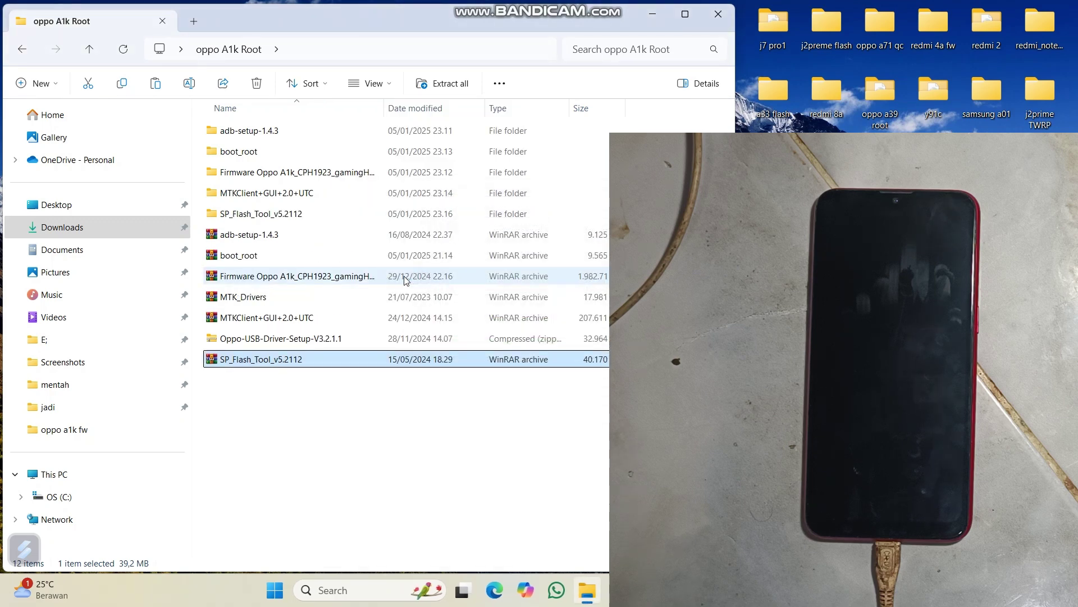
Step: Open the extracted SP_Flash_Tool_v5.2112 folder and the SP_Flash_Tool_v5 folder inside it
double_click(281, 216)
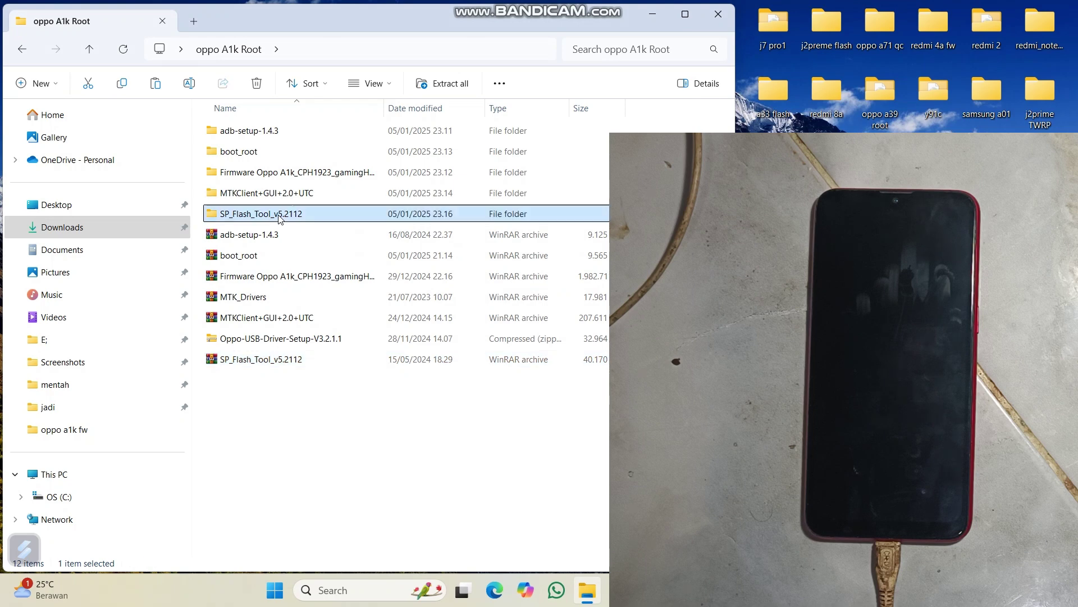
click(270, 136)
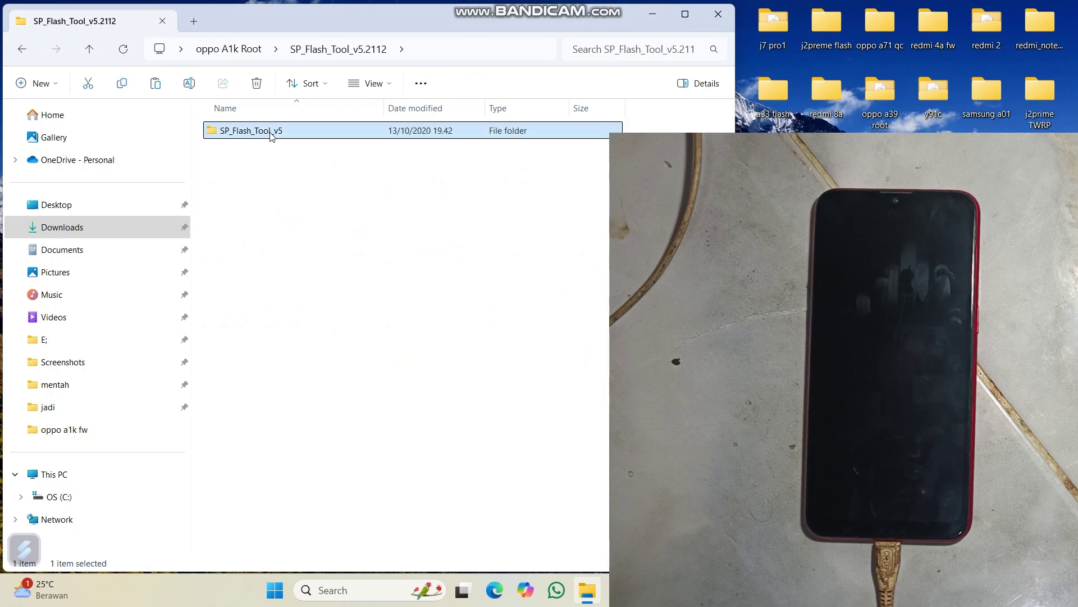
double_click(271, 135)
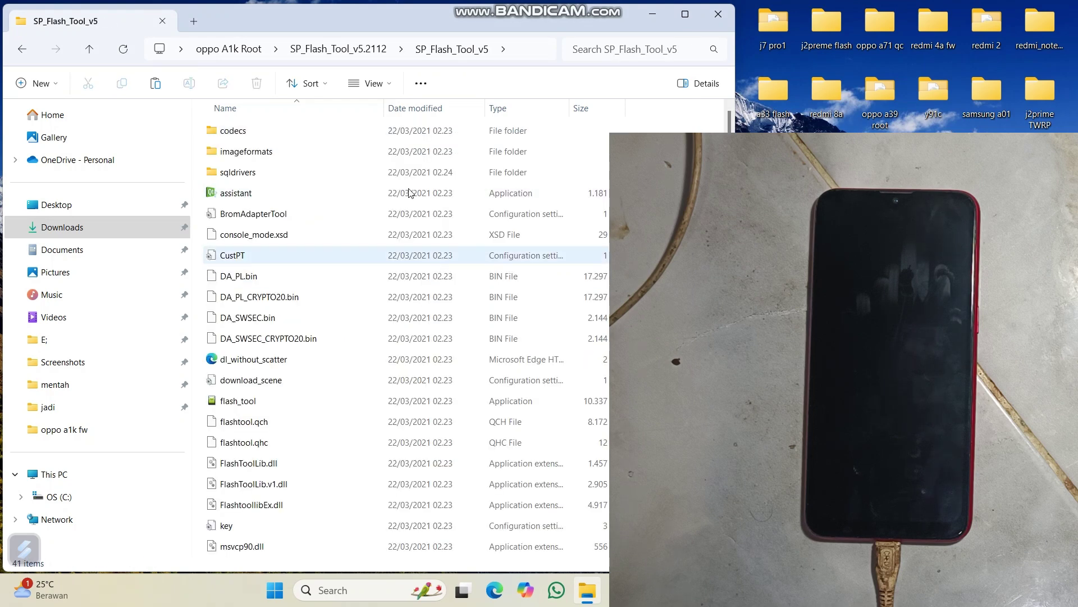